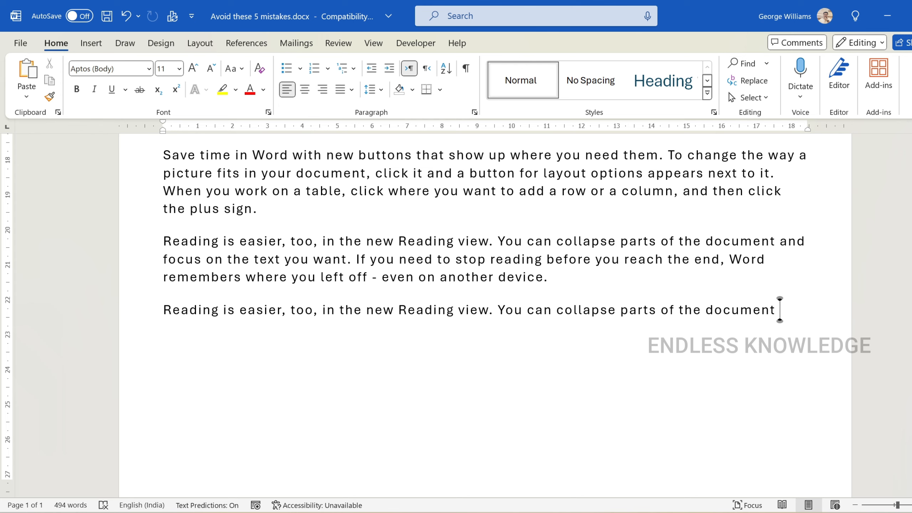
- Continue the last line with "and" and put "focus" in a new paragraph below it
type("and")
key("Return")
type("do")
key("BackSpace")
key("BackSpace")
type("fouc")
key("BackSpace")
key("BackSpace")
key("BackSpace")
key("BackSpace")
type("focus")
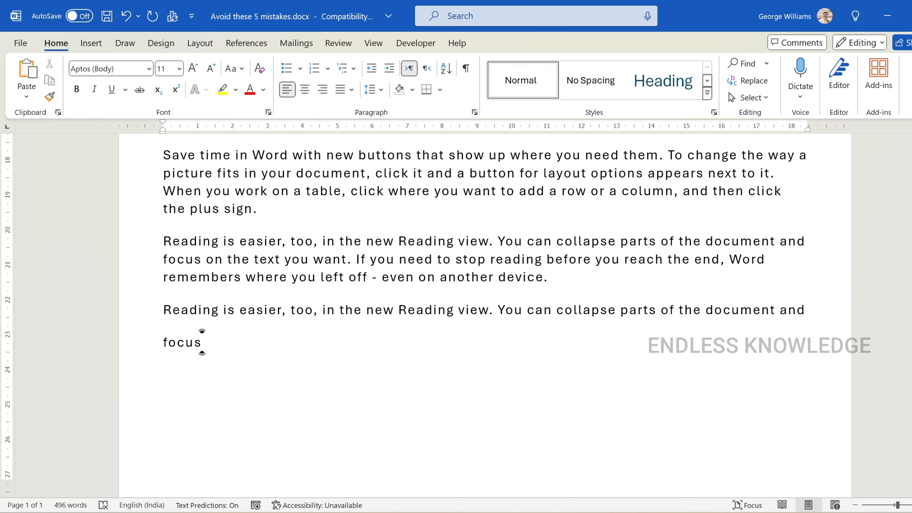
- Rejoin "focus" to the paragraph after "and", and add "on the text you" beneath it using a manual line break
key("BackSpace")
key("BackSpace")
key("BackSpace")
key("BackSpace")
key("BackSpace")
key("BackSpace")
type("focus")
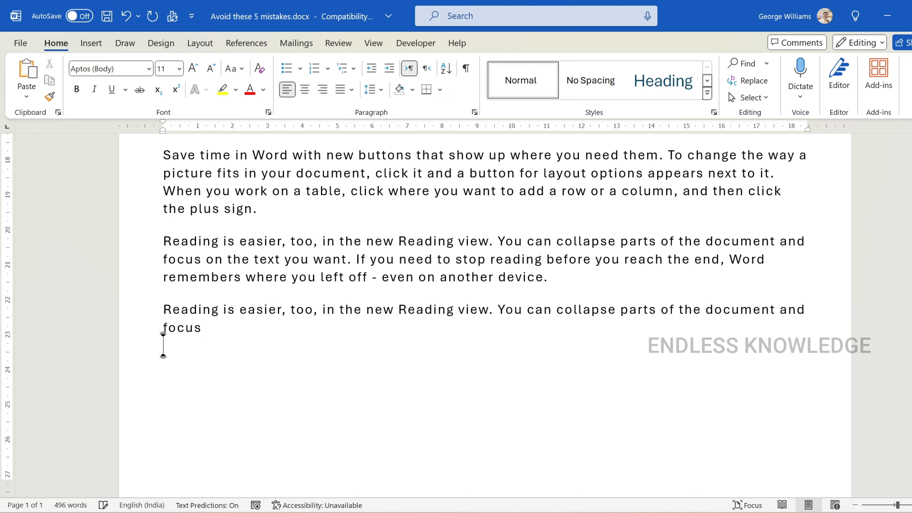
type("on the text you")
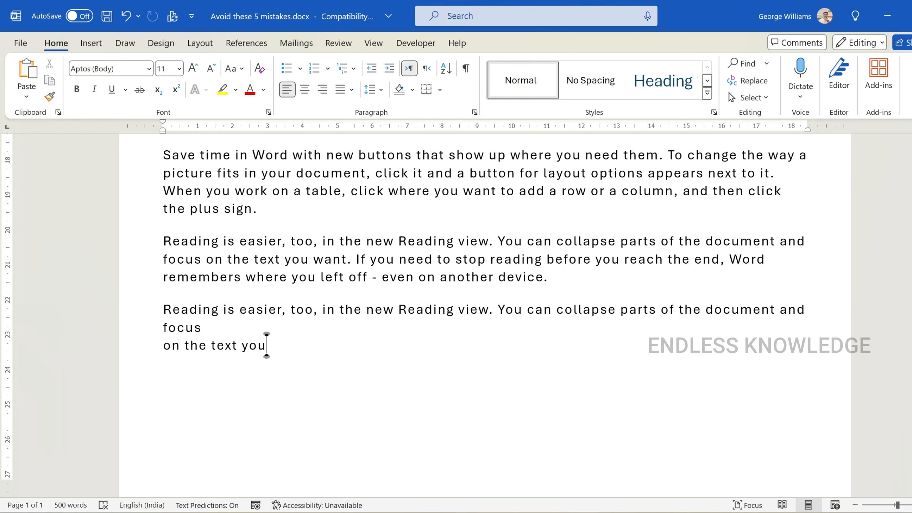
- Paste the copied "Save time in Word with new buttons" passage below "on the text you", and place the cursor after "plus sign."
key("Return")
key("BackSpace")
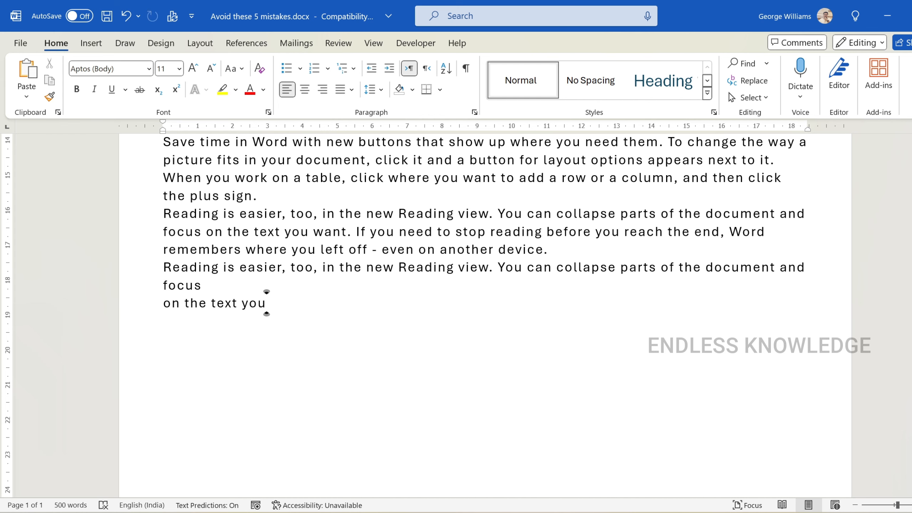
key("Return")
type("Save time in Word with new buttons that show up where you need them. To change the way a picture fits in your document, click it and a button for layout options appears next to it. When you work on a table, click where you want to add a row or a column, and then click the plus sign.")
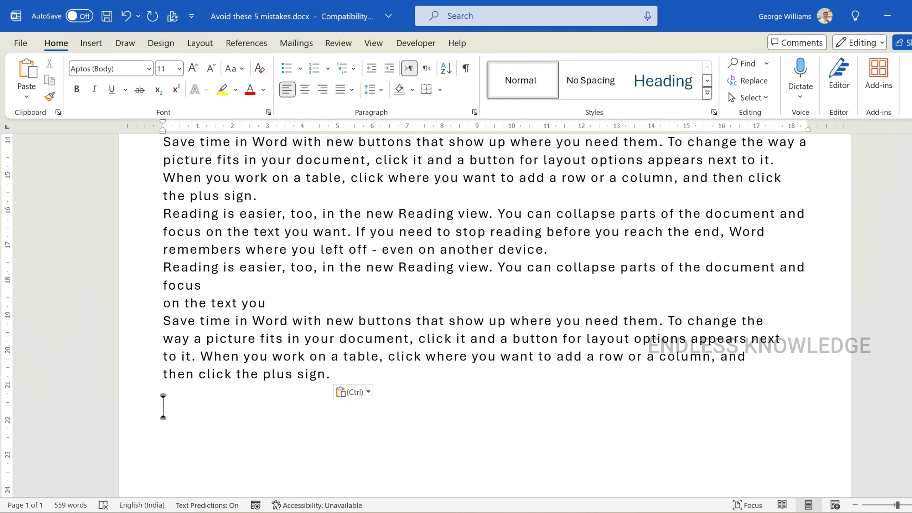
left_click_drag(140, 325, 143, 375)
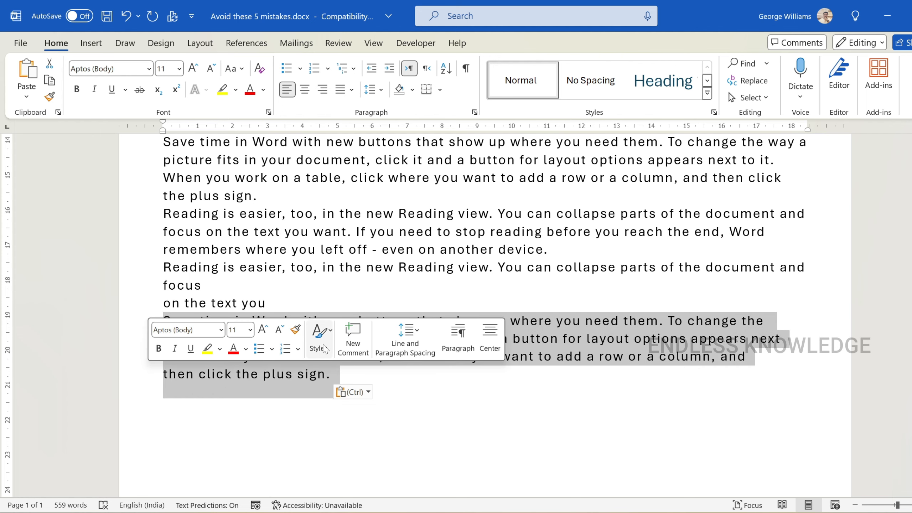
left_click(330, 373)
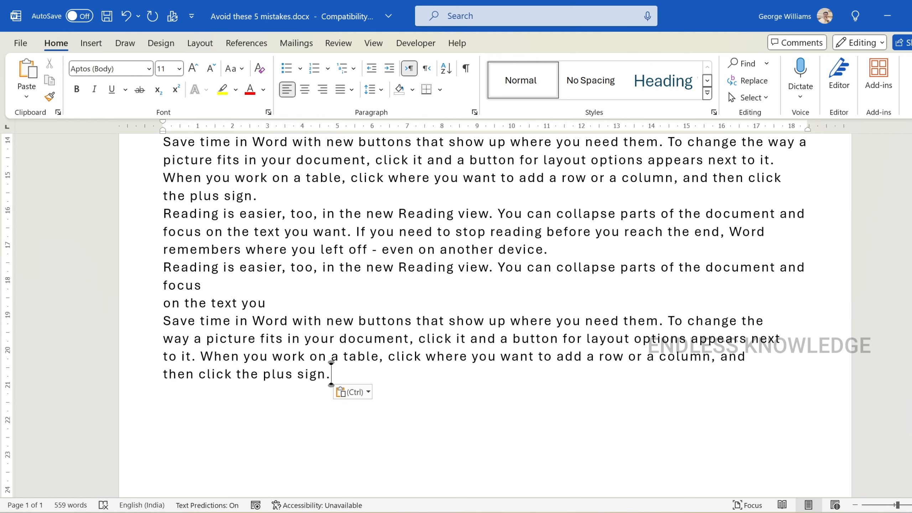
- Select the whole document and look at its paragraph settings and line spacing choices without changing them
key("ctrl+a")
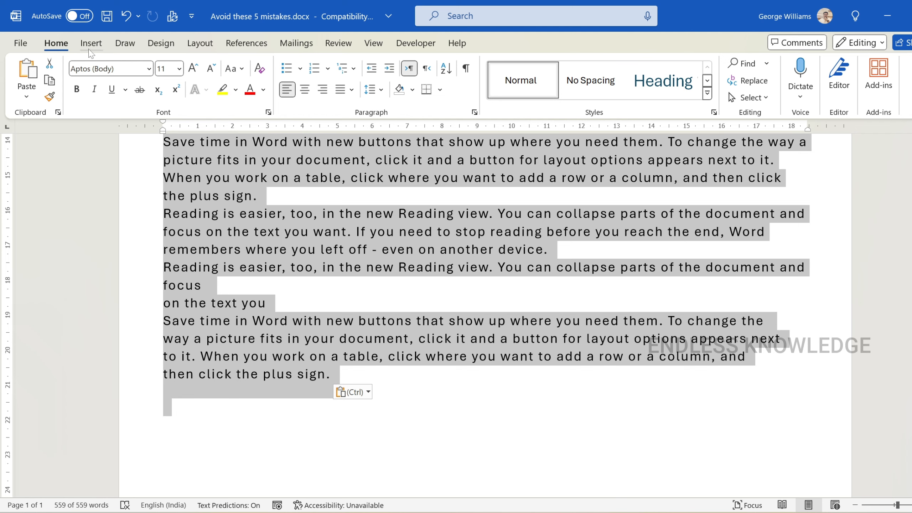
left_click(474, 112)
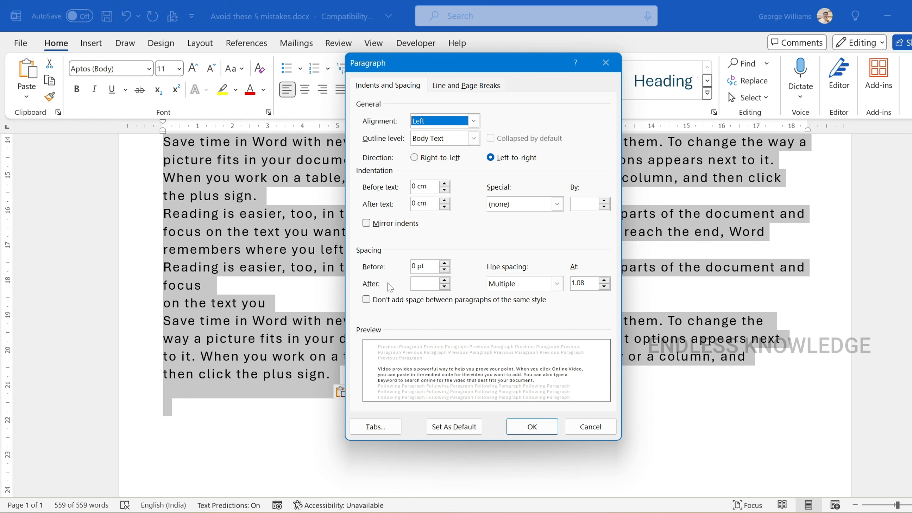
left_click(589, 427)
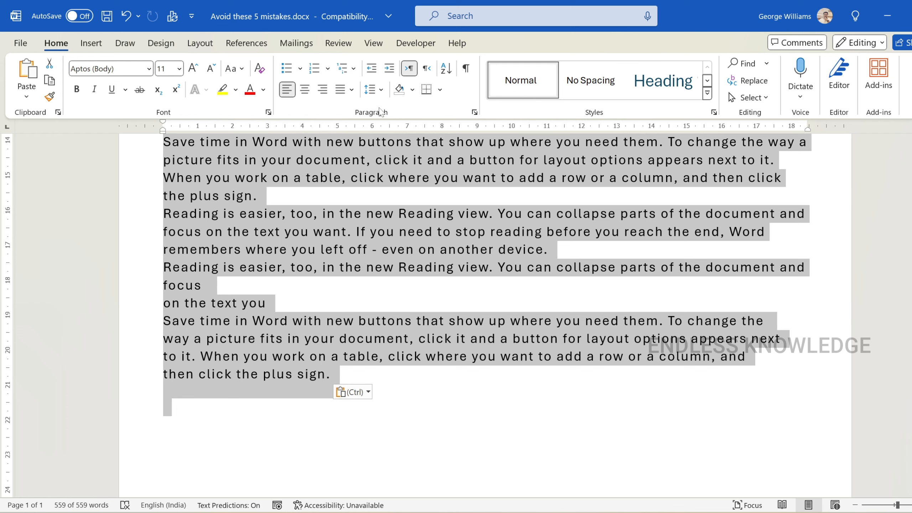
left_click(373, 89)
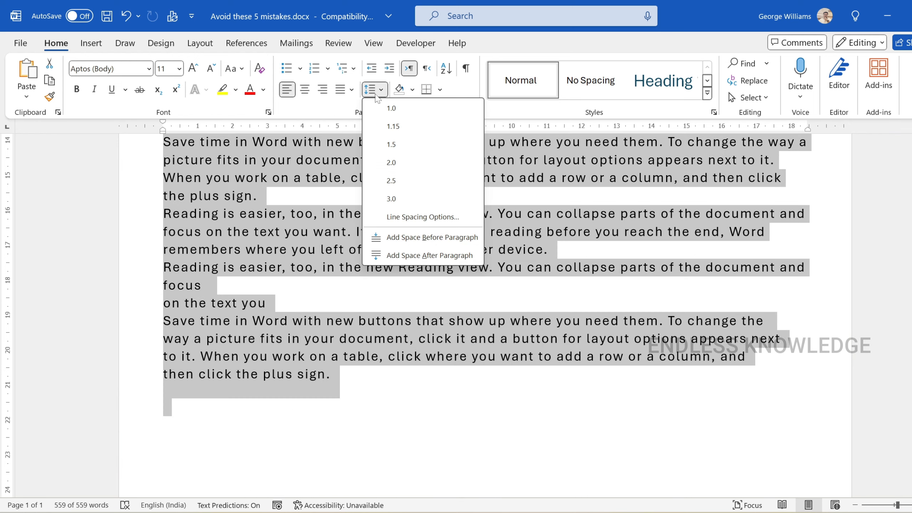
left_click(382, 91)
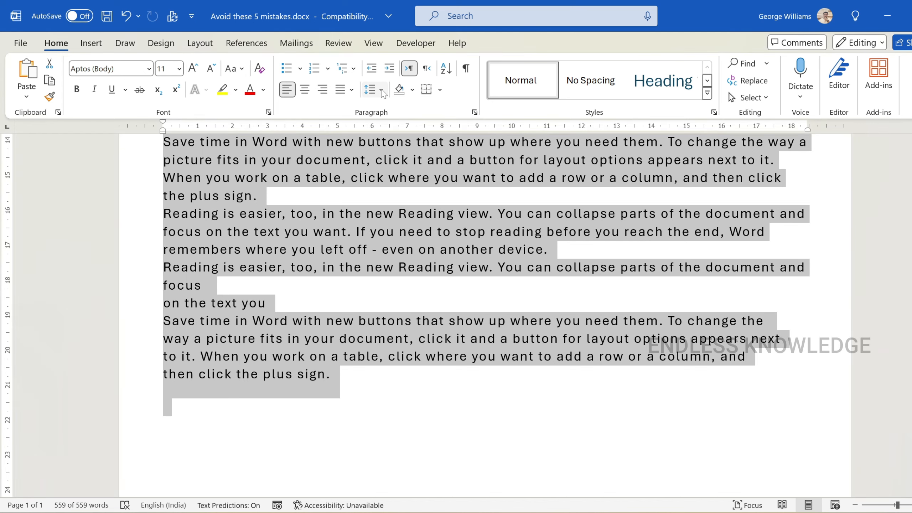
- Set the spacing before and after all paragraphs to 12 pt, and undo the spacing change
left_click(474, 113)
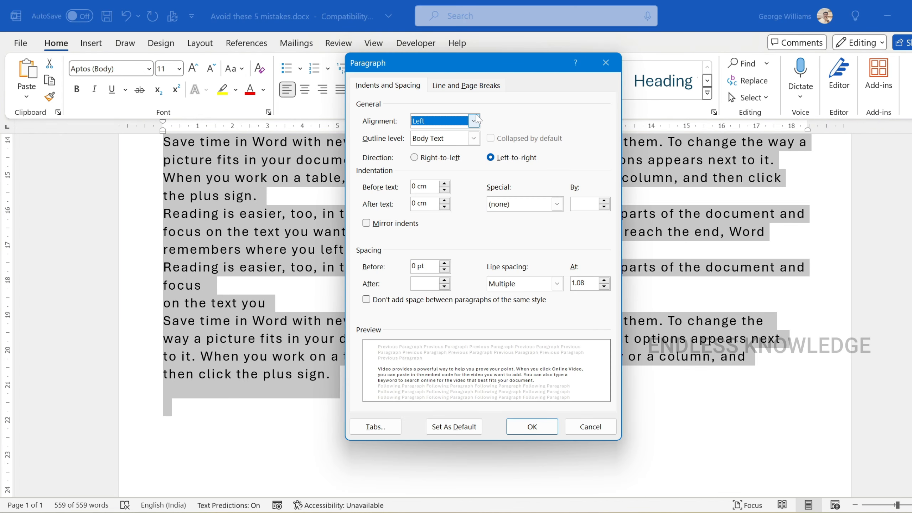
left_click(445, 280)
left_click(445, 280)
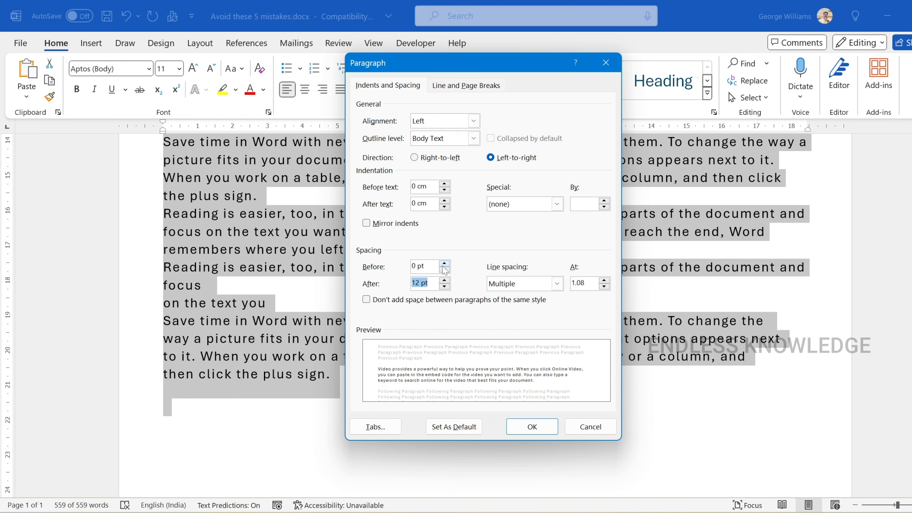
left_click(444, 264)
left_click(444, 264)
left_click(520, 430)
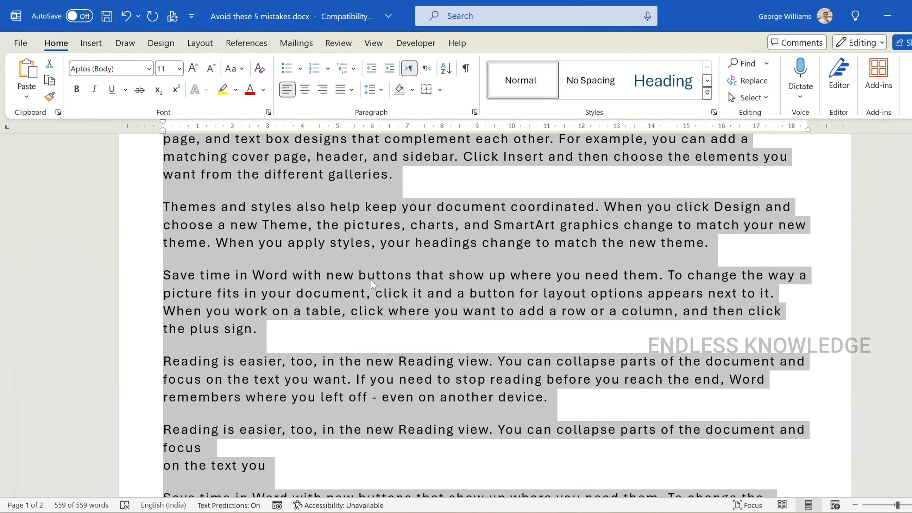
scroll(411, 343, "up", 2)
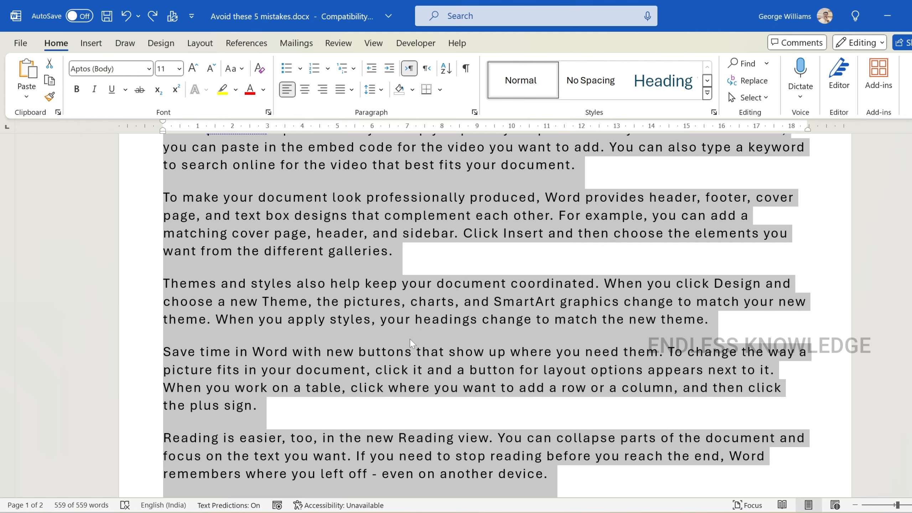
left_click(394, 462)
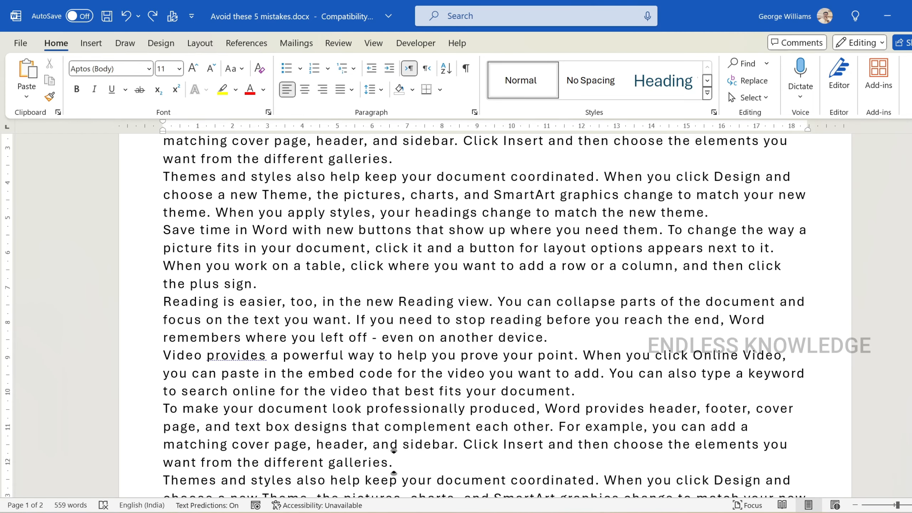
scroll(394, 462, "up", 4)
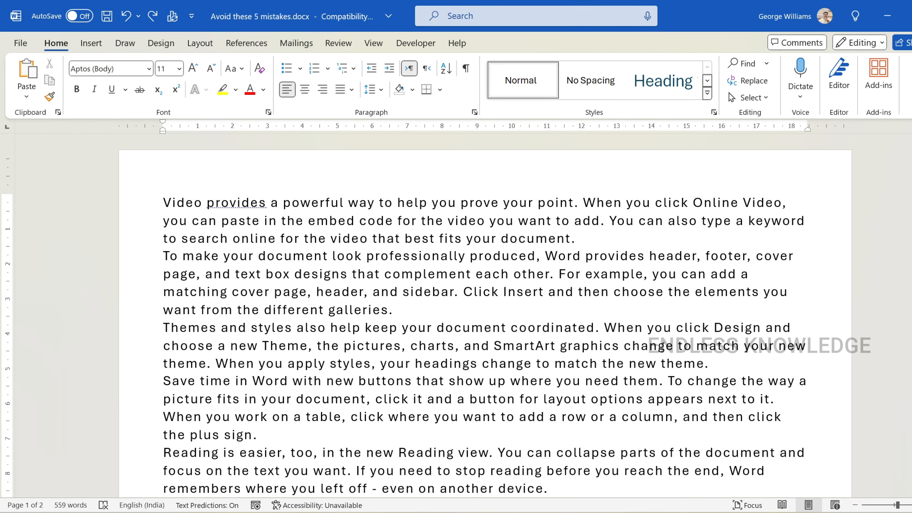
- Select all the text again and review where line spacing and the before and after paragraph spacing are set
key("ctrl+a")
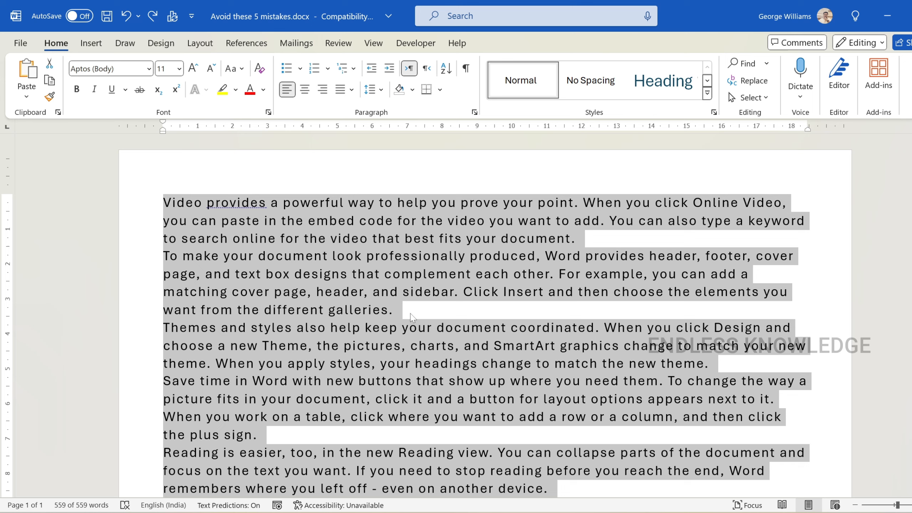
left_click(381, 93)
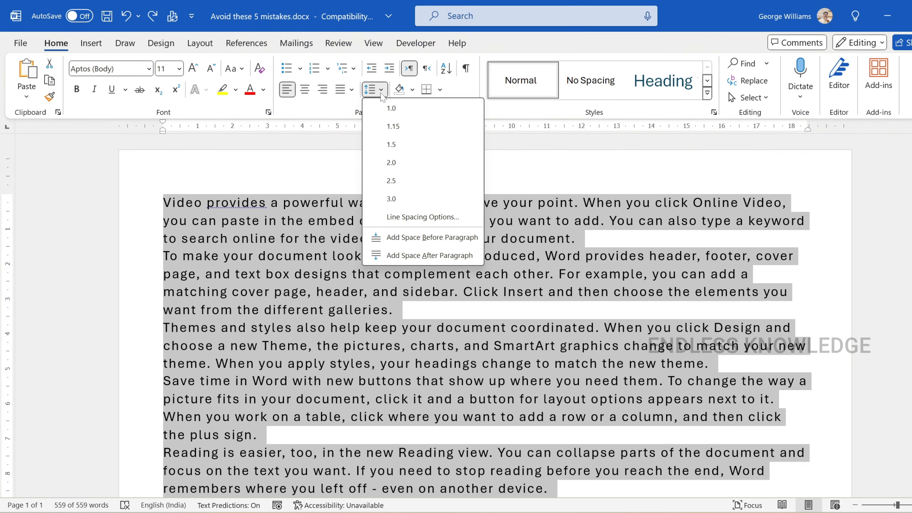
left_click(380, 90)
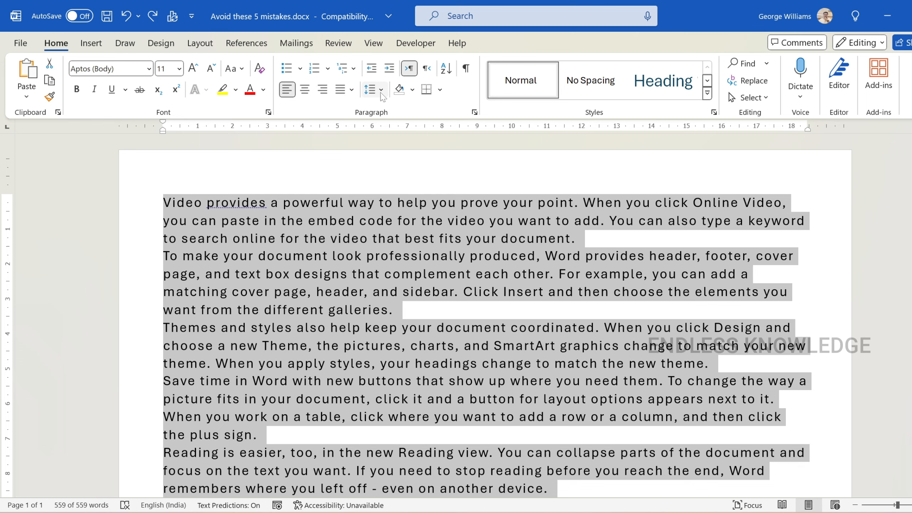
left_click(474, 112)
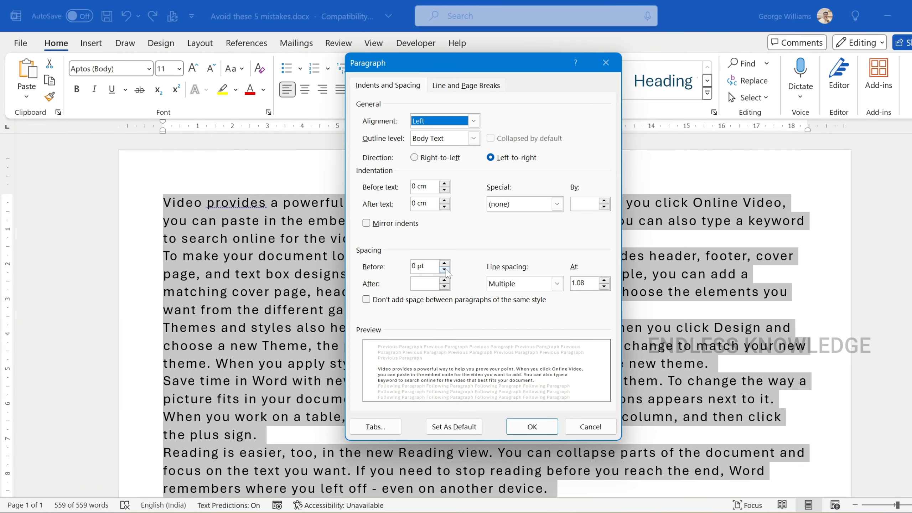
key("Escape")
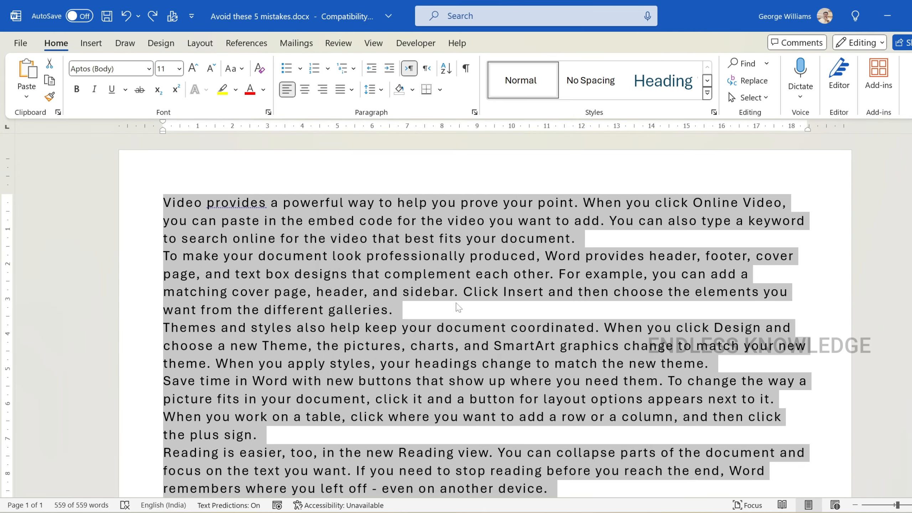
- Insert an empty paragraph after "want from the different galleries." and remove it
left_click(394, 309)
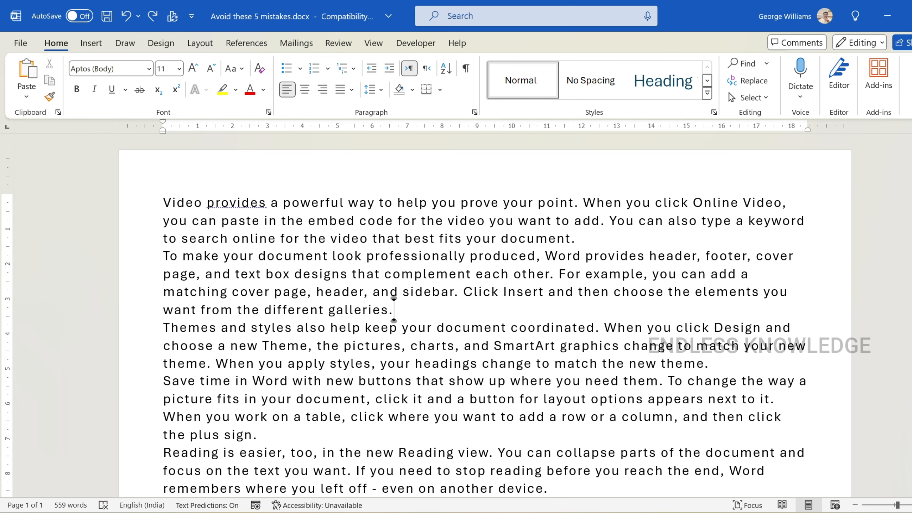
key("Return")
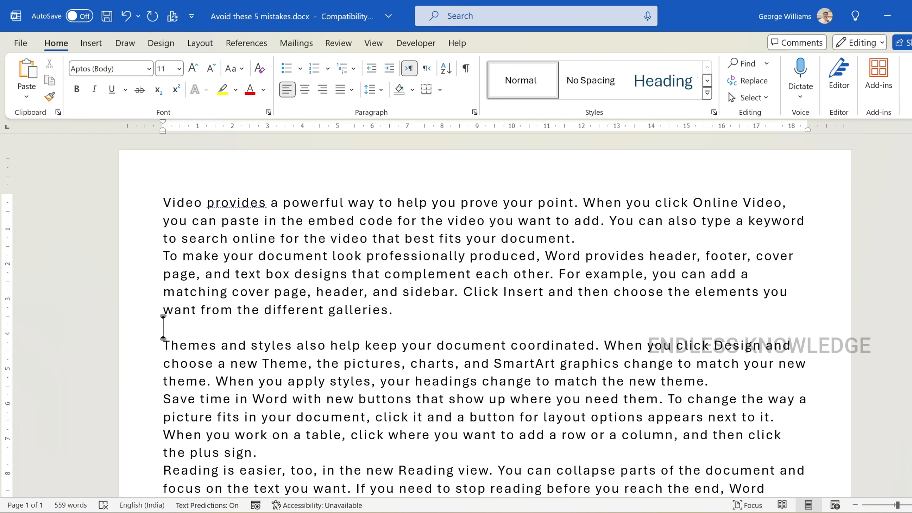
key("BackSpace")
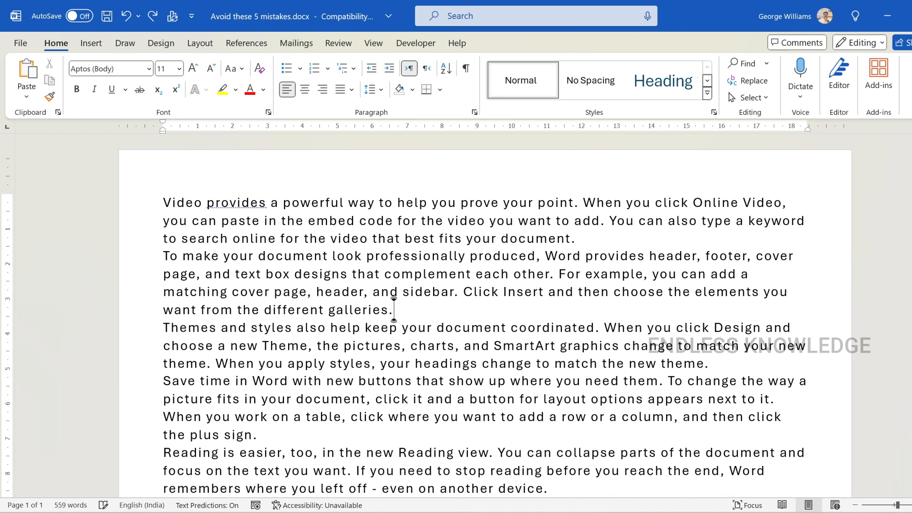
- Add 12 pt of space before every paragraph in the document
key("ctrl+a")
key("ctrl+0")
scroll(478, 301, "down", 12)
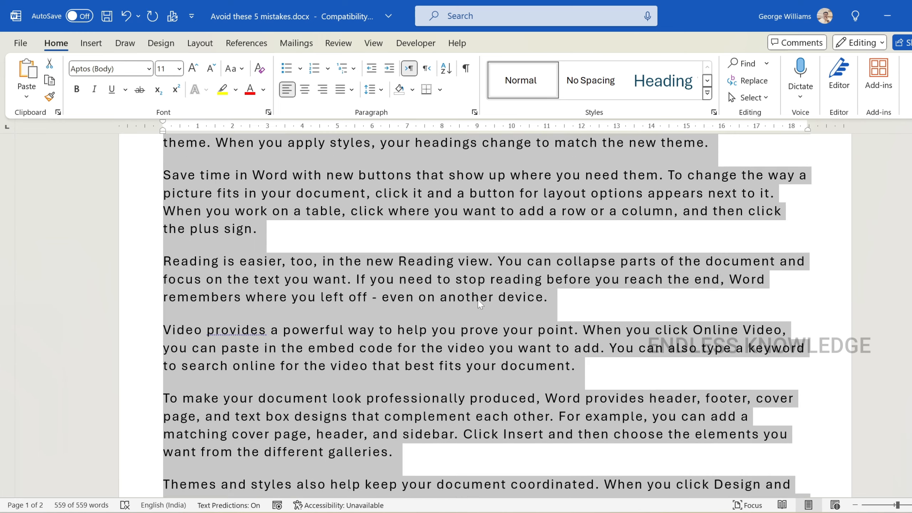
scroll(477, 307, "down", 3)
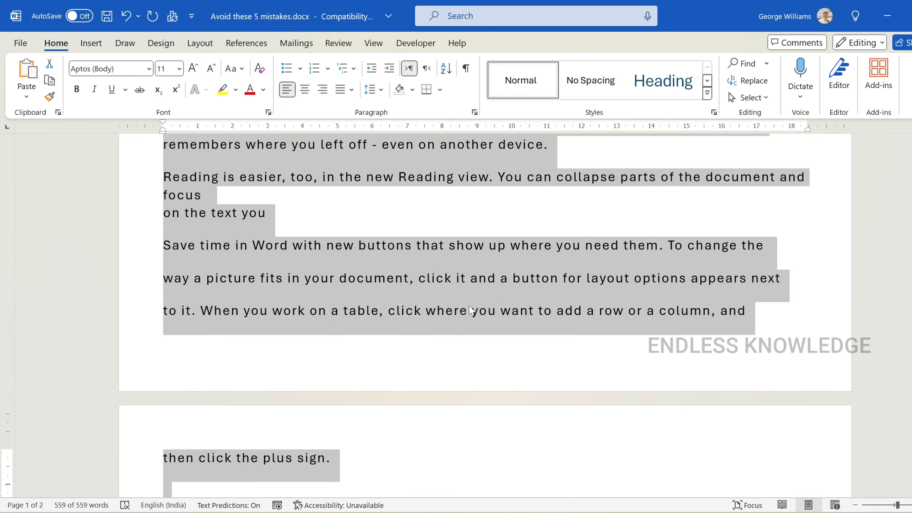
- Highlight the pasted "Save time in Word" passage down to "then click the plus sign." to examine its line endings
scroll(477, 307, "down", 1)
left_click(133, 205)
left_click_drag(133, 205, 119, 401)
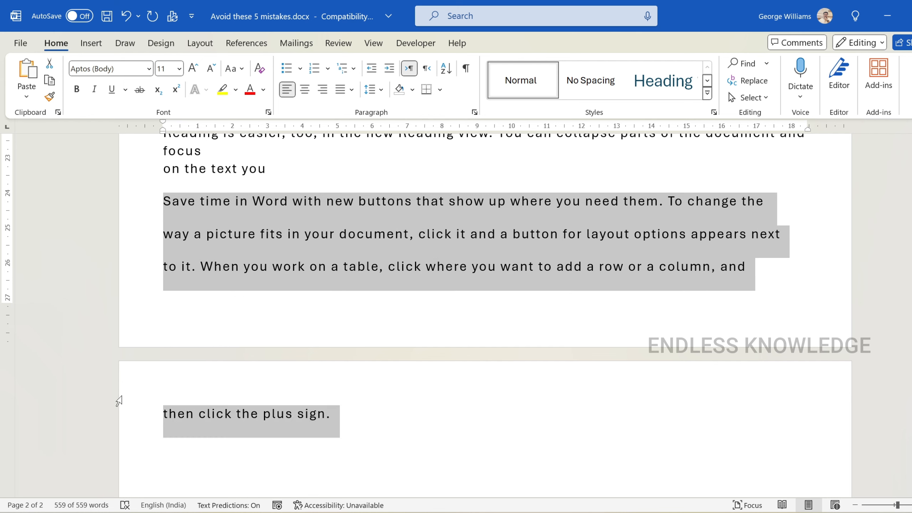
left_click(188, 200)
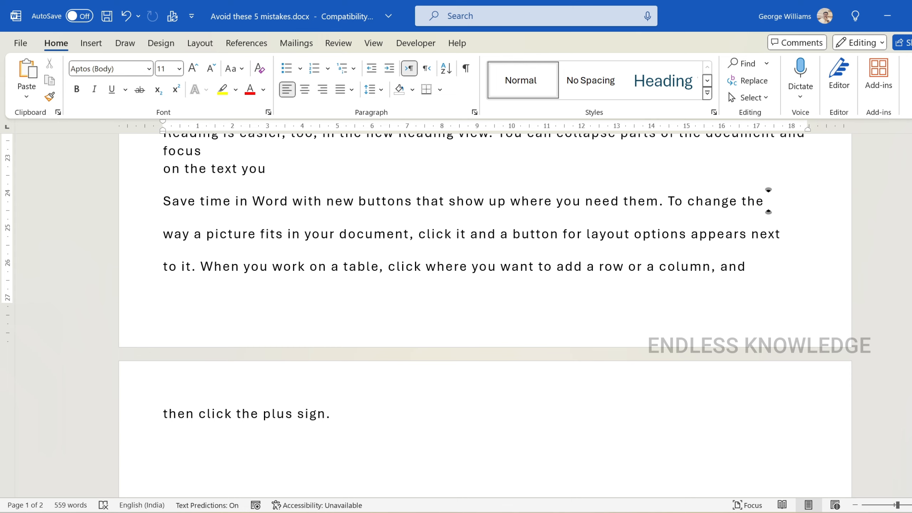
- Insert an empty paragraph after "on the text you" and remove it
scroll(769, 201, "up", 1)
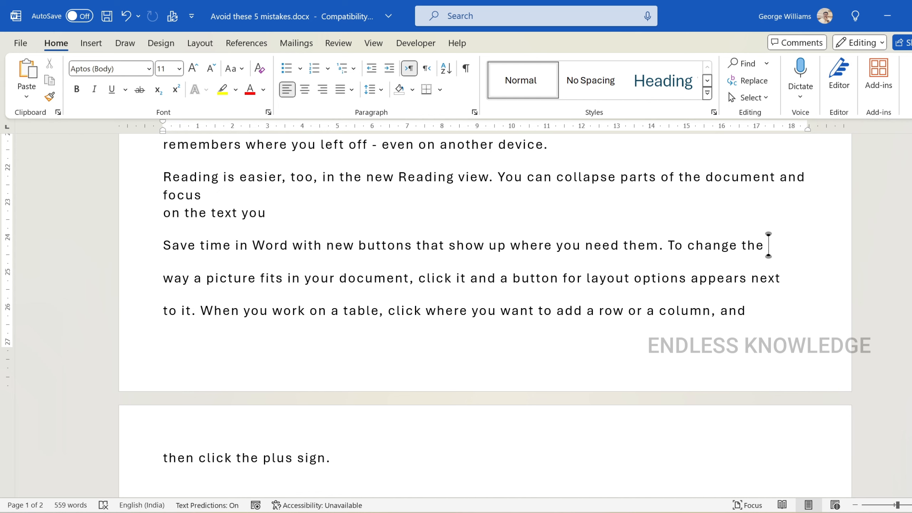
scroll(768, 245, "up", 1)
left_click(266, 257)
key("Return")
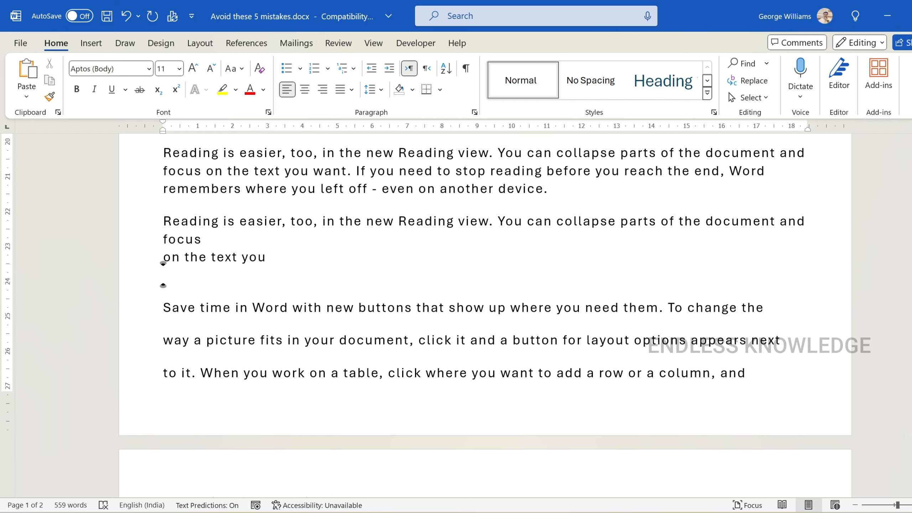
key("BackSpace")
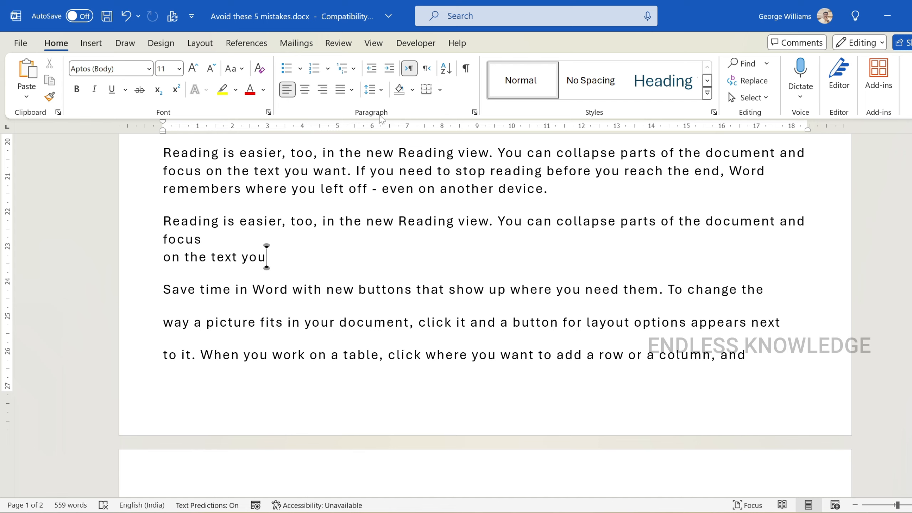
- Review the line spacing choices and the indent and spacing settings for the paragraph ending "on the text you"
left_click(377, 93)
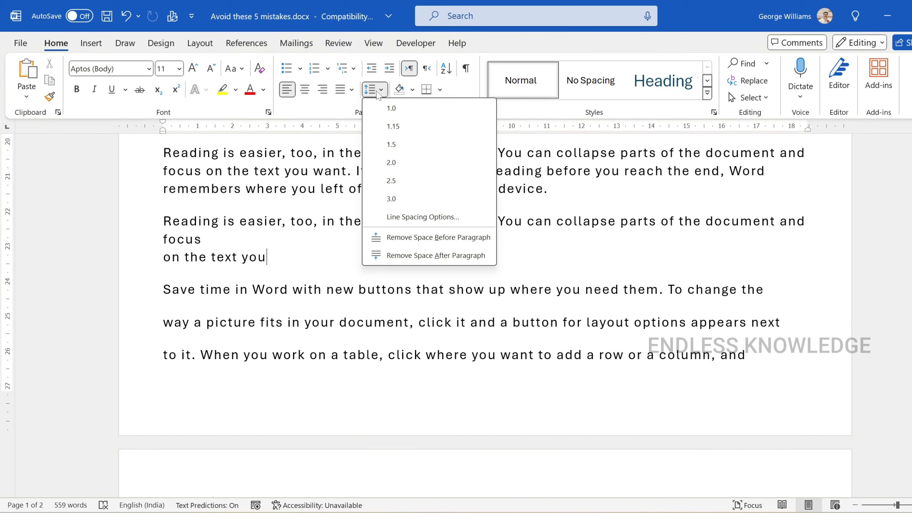
left_click(378, 94)
left_click(475, 113)
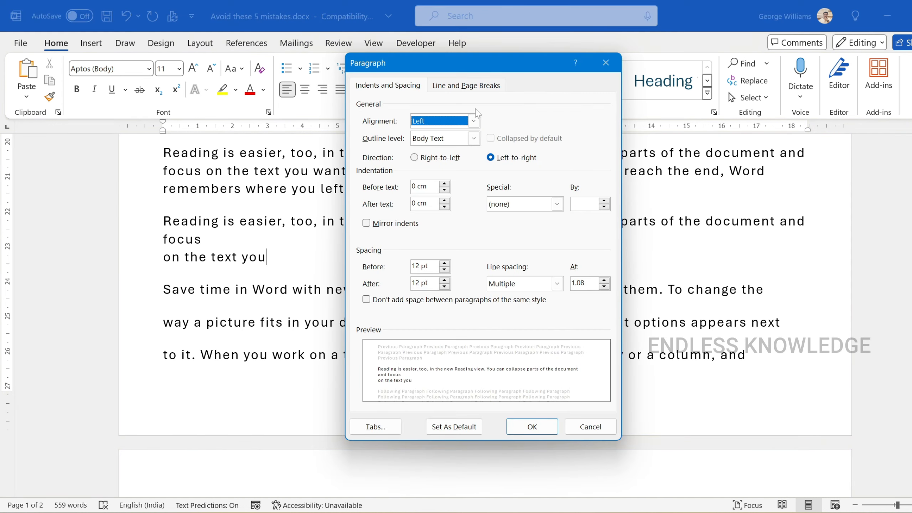
key("Escape")
left_click(200, 43)
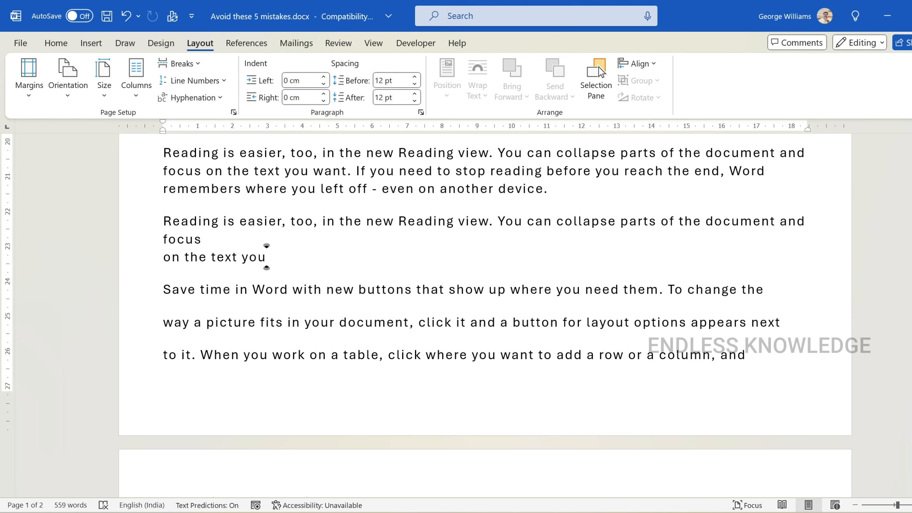
- Try bold and underline on the "2 Mistakes in styles" line and clear that formatting again
key("ctrl+z")
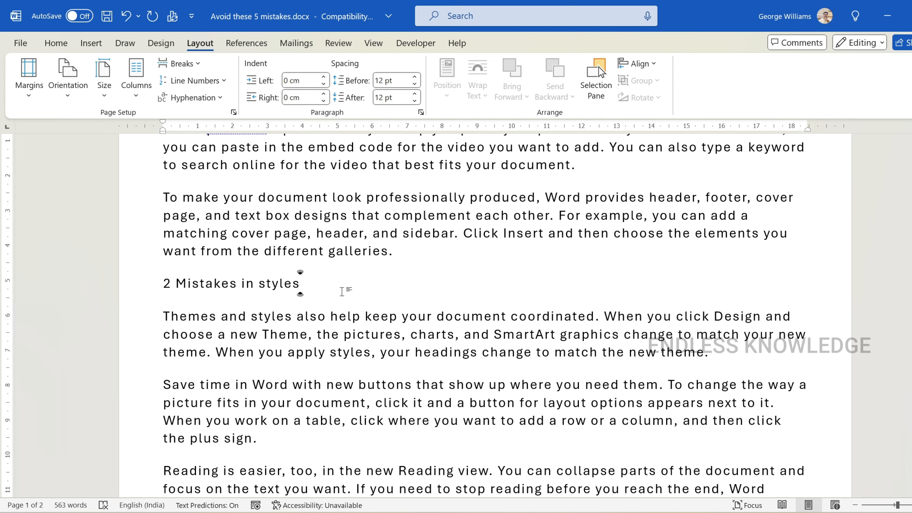
left_click(149, 290)
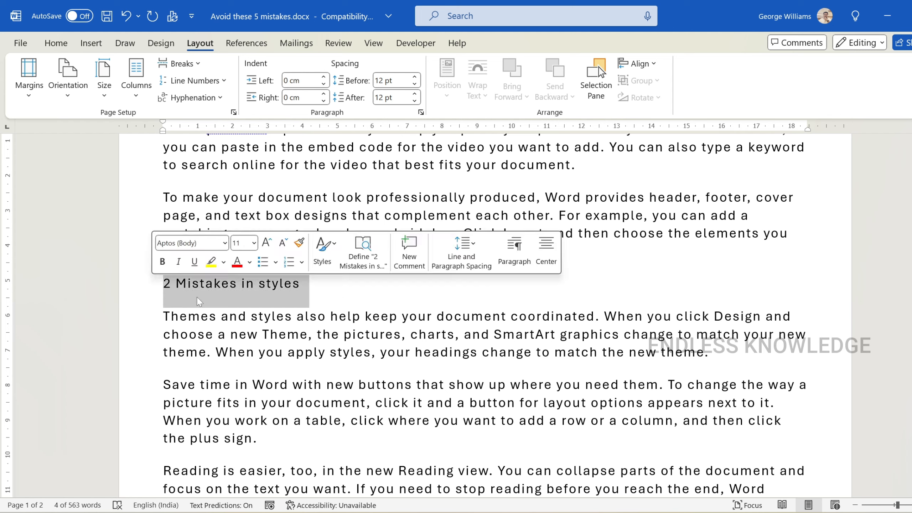
left_click(56, 42)
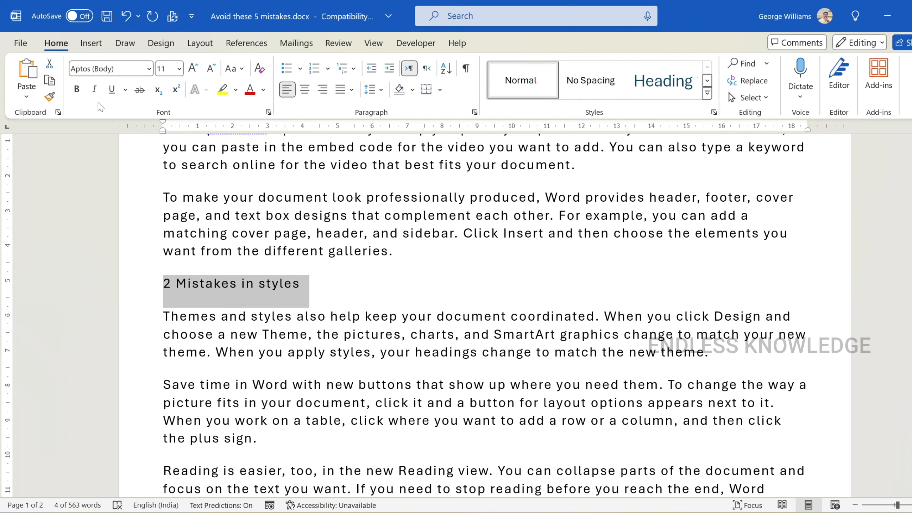
left_click(77, 89)
left_click(112, 89)
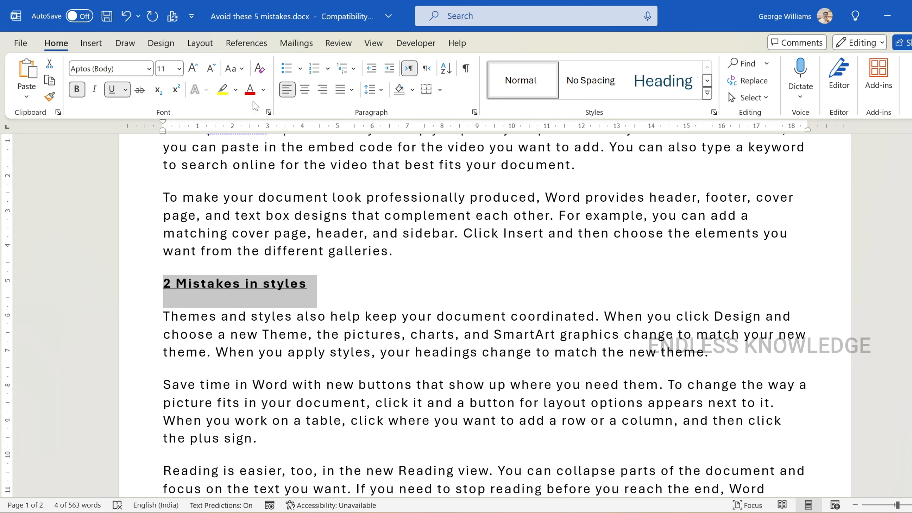
left_click(260, 70)
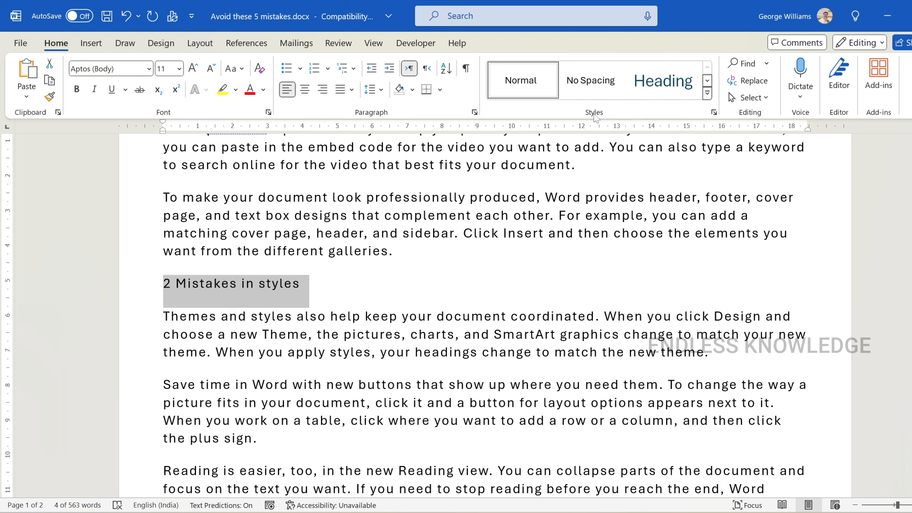
- Apply the Heading 1 style to the "2 Mistakes in styles" line
left_click(708, 95)
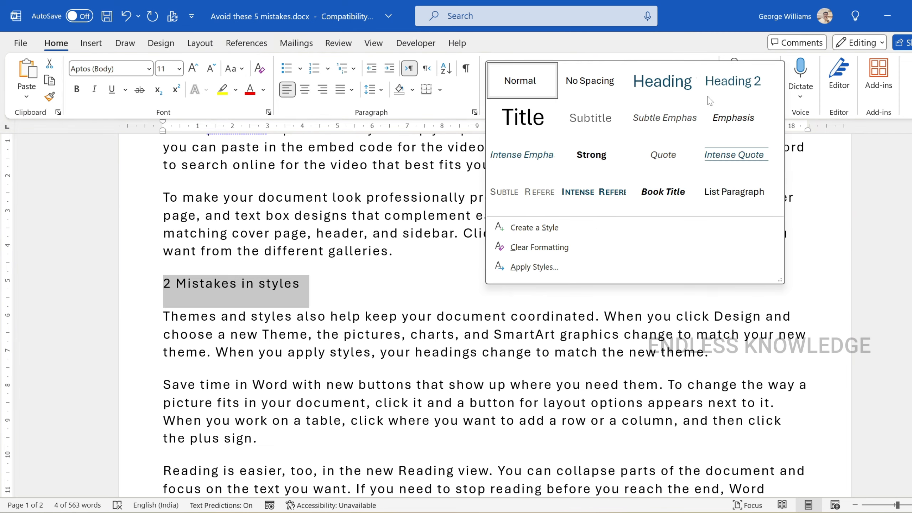
left_click(672, 88)
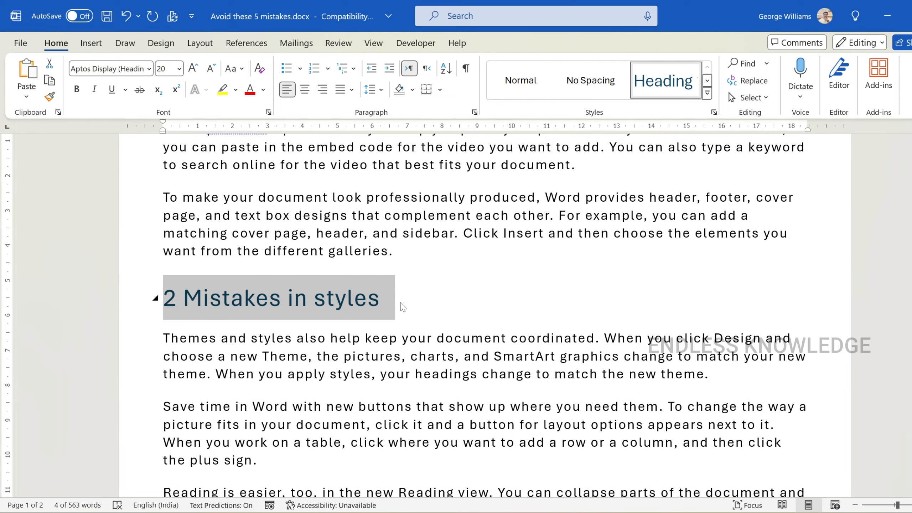
- Add a "Home" line after the paragraph ending "the plus sign." and give it the Heading 2 style
scroll(399, 305, "down", 2)
left_click(257, 372)
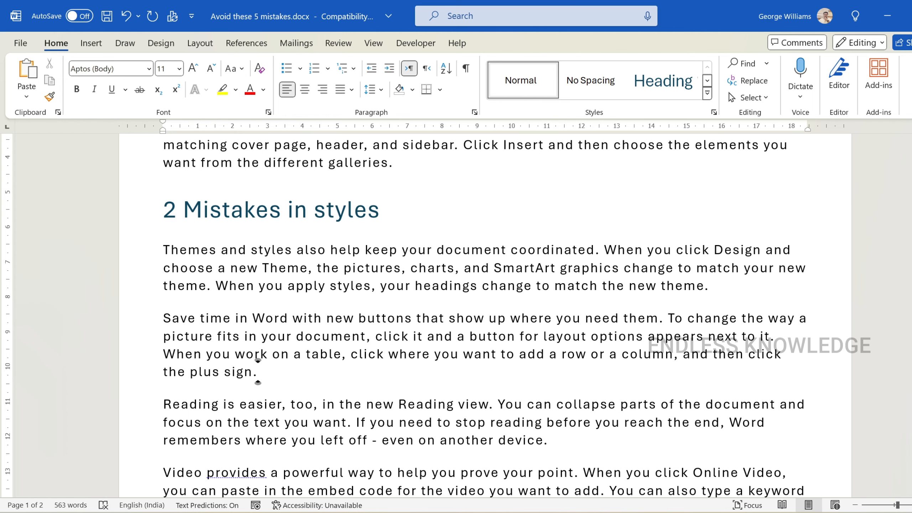
key("Return")
type("Home")
scroll(203, 403, "down", 1)
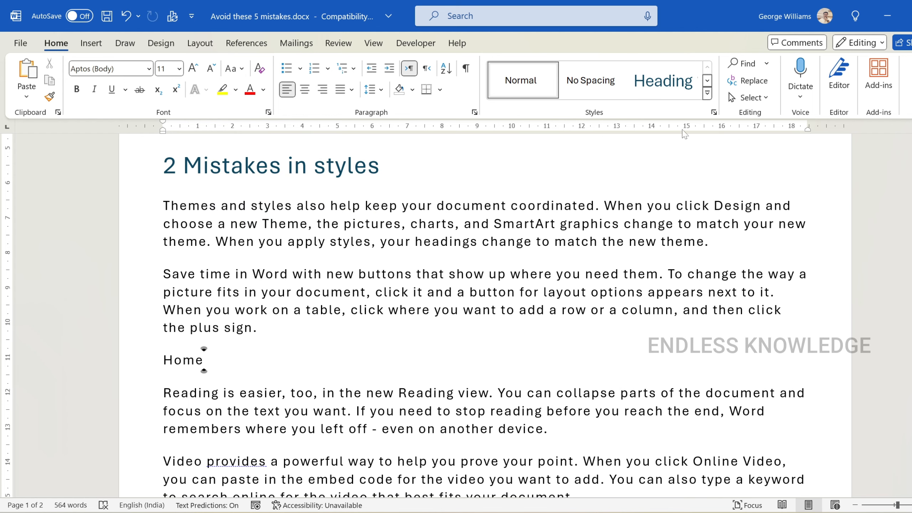
left_click(707, 80)
left_click(532, 80)
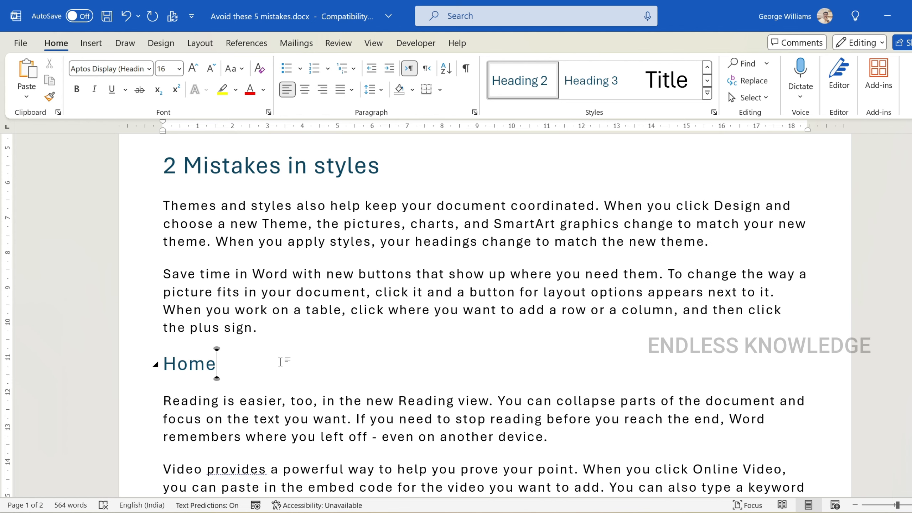
- Insert an automatic table of contents titled "Contents" in a new paragraph at the very start of the document
key("ctrl+Home")
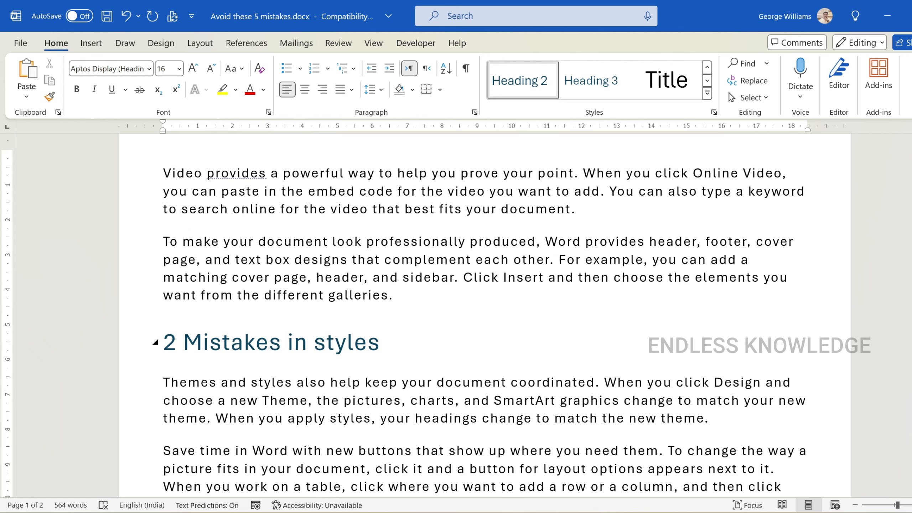
key("Return")
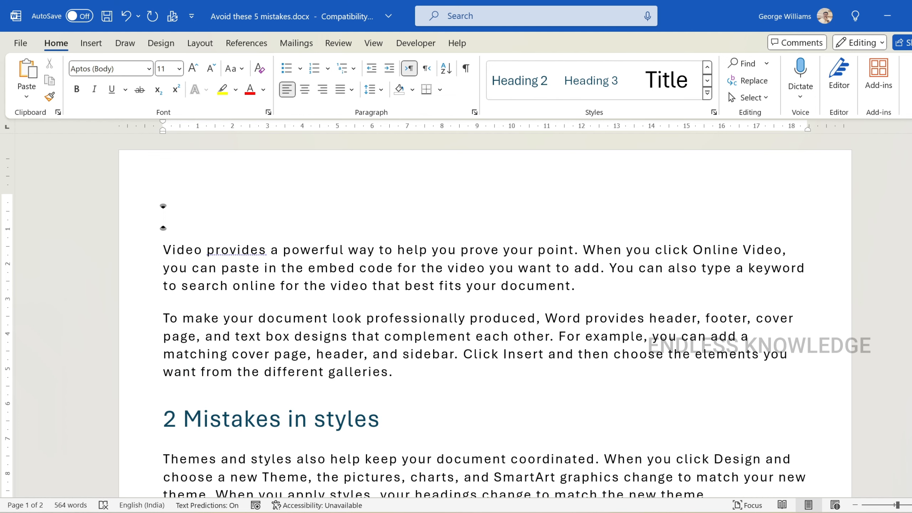
left_click(247, 44)
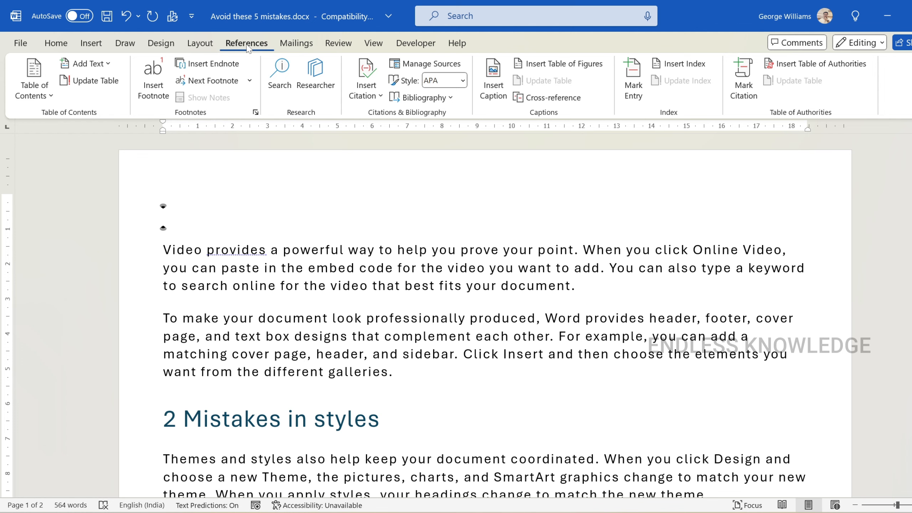
left_click(48, 90)
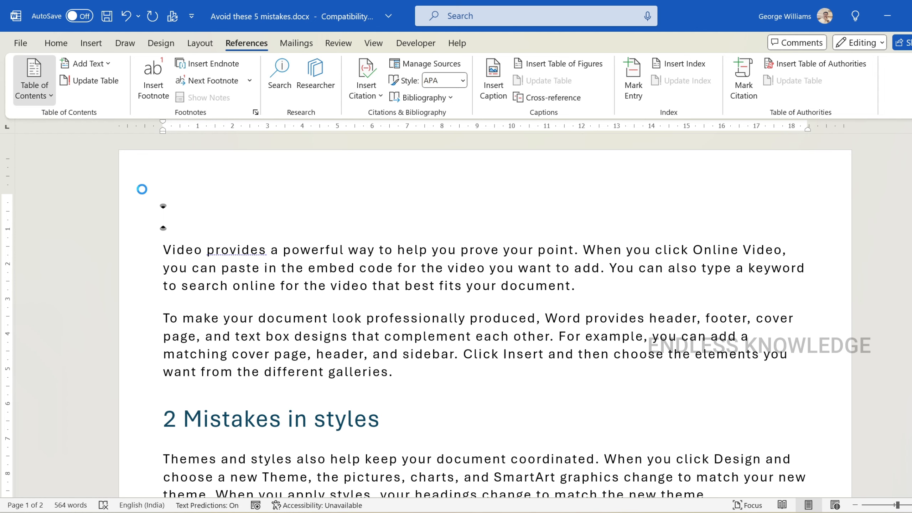
left_click(137, 176)
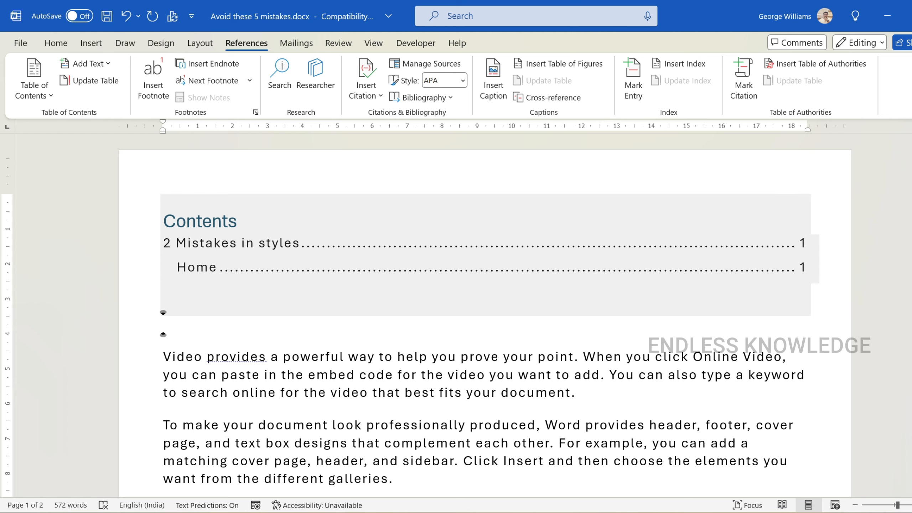
- Browse the document's heading outline, jumping to "2 Mistakes in styles" and "Home", and close the outline
scroll(163, 323, "down", 10)
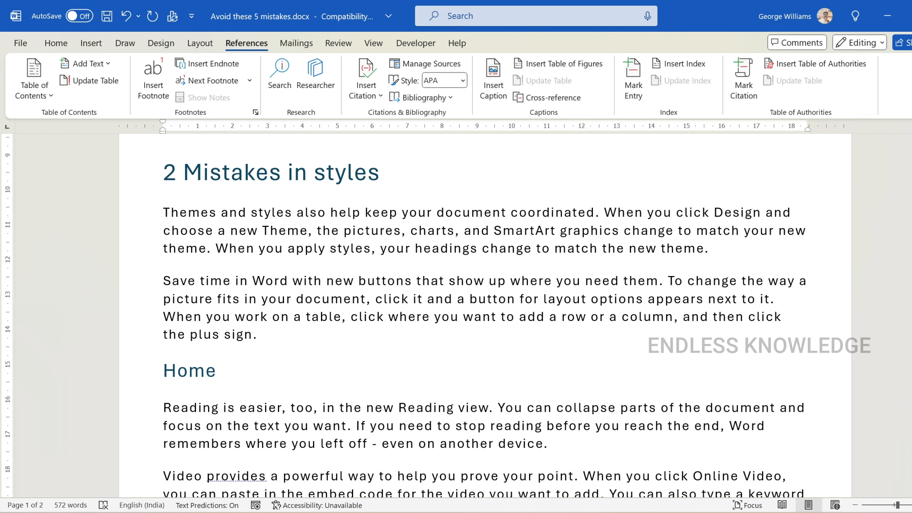
key("ctrl+f")
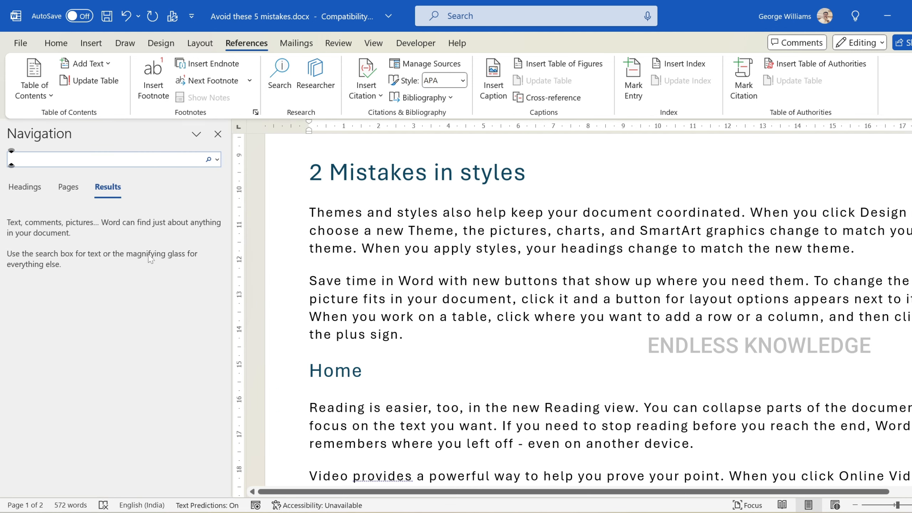
left_click(29, 187)
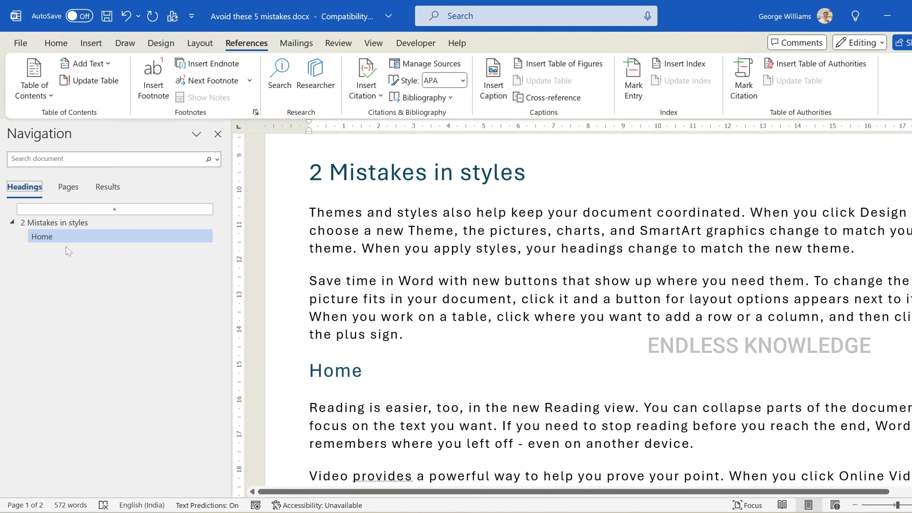
left_click(57, 225)
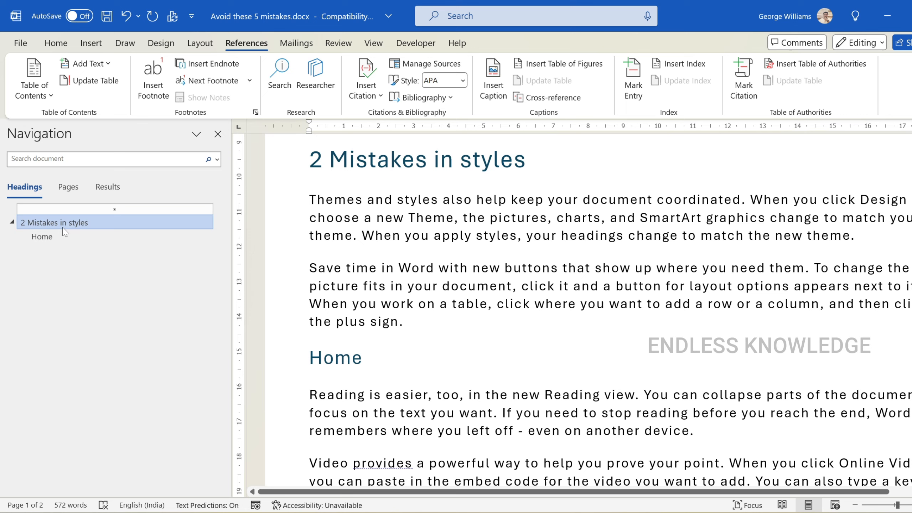
left_click(61, 237)
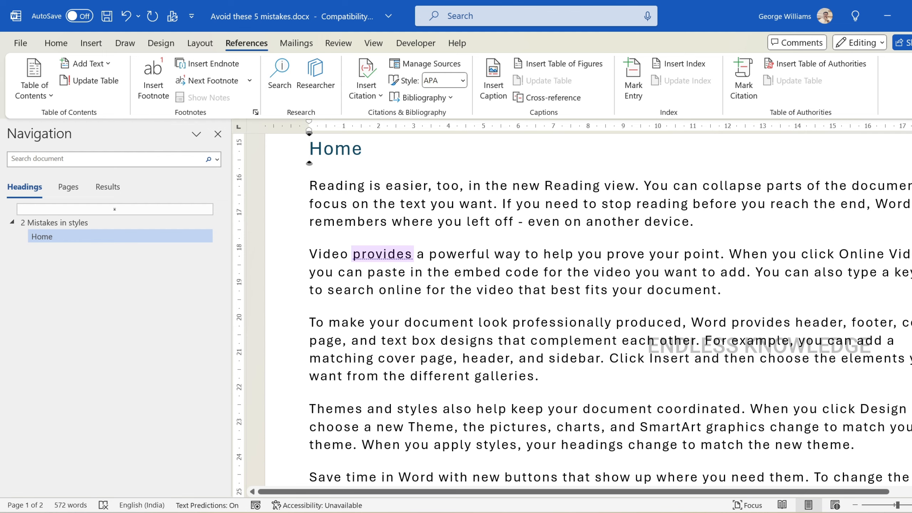
left_click(218, 134)
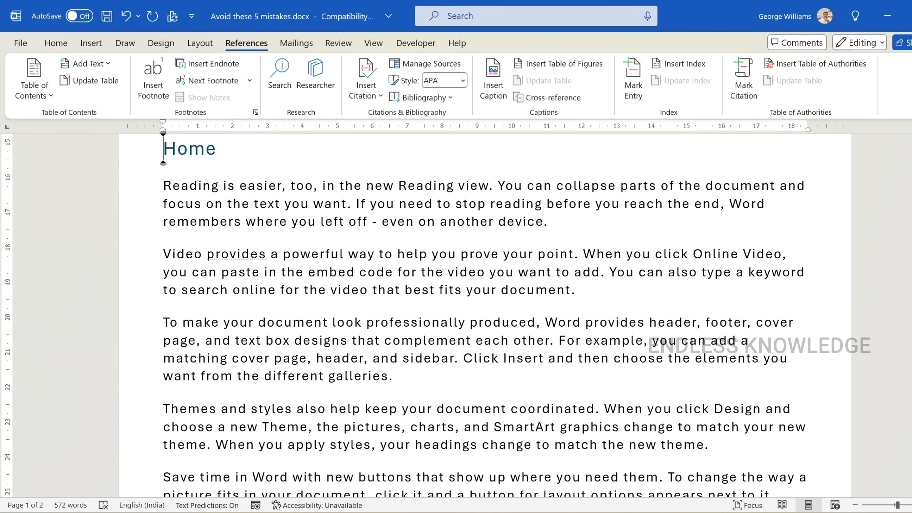
- Try the lower-level heading styles from Heading 3 through Heading 9 on the "Home" heading
scroll(456, 315, "up", 5)
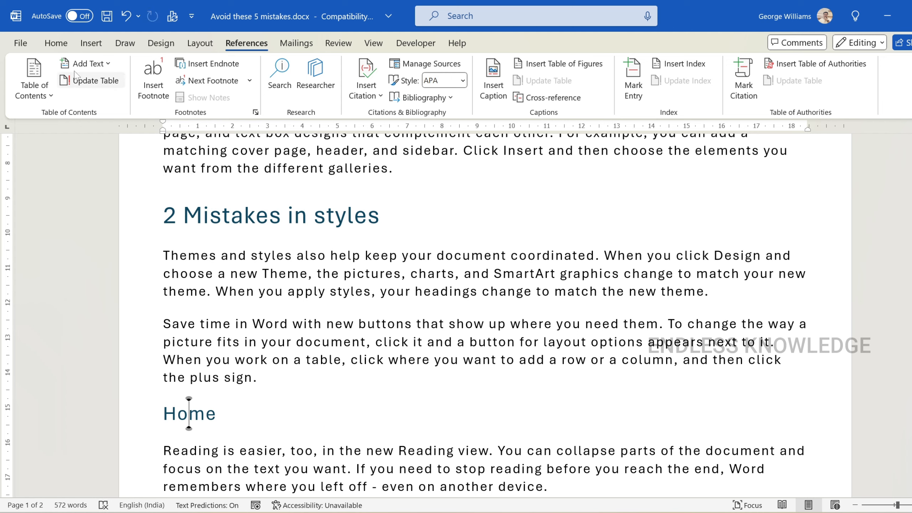
left_click(56, 43)
left_click(614, 83)
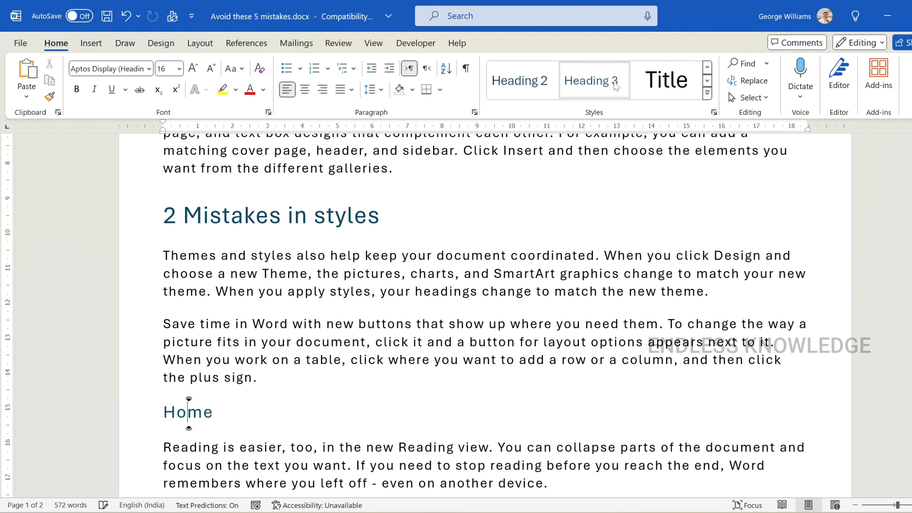
left_click(658, 86)
left_click(708, 81)
left_click(537, 84)
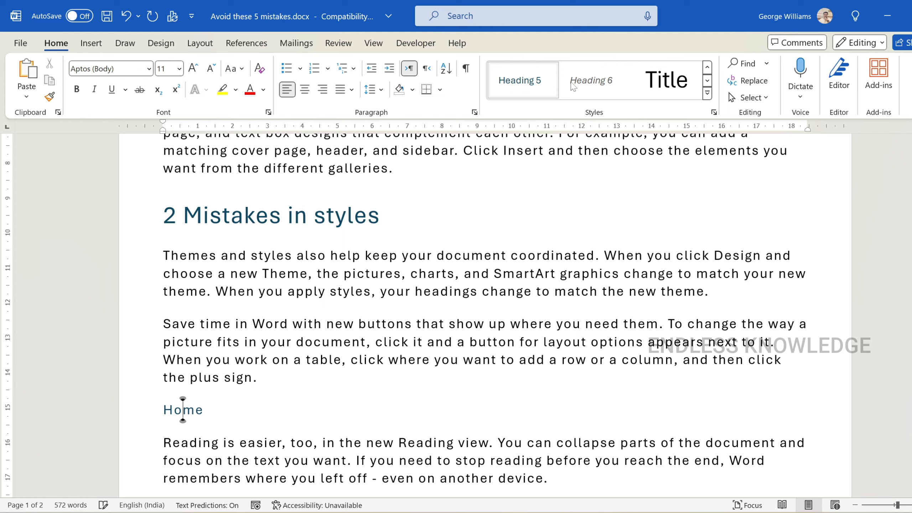
left_click(582, 84)
left_click(637, 83)
left_click(708, 81)
left_click(520, 81)
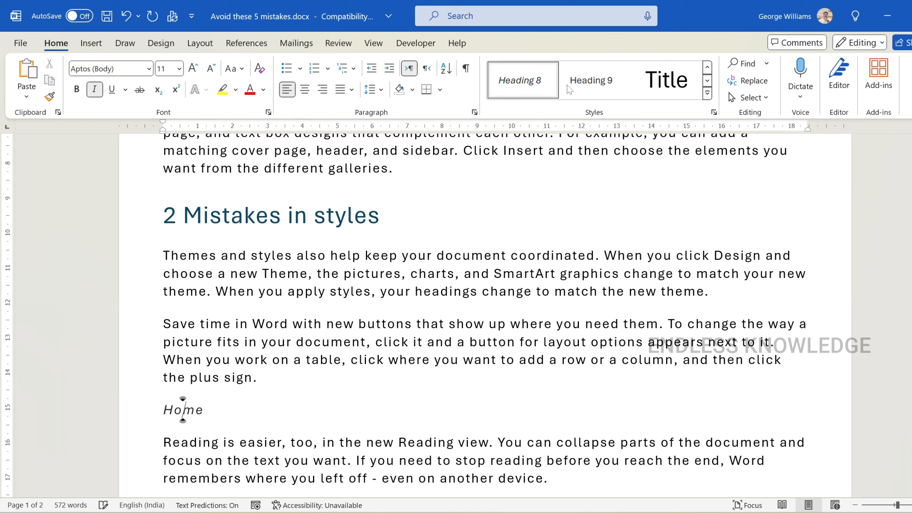
left_click(593, 81)
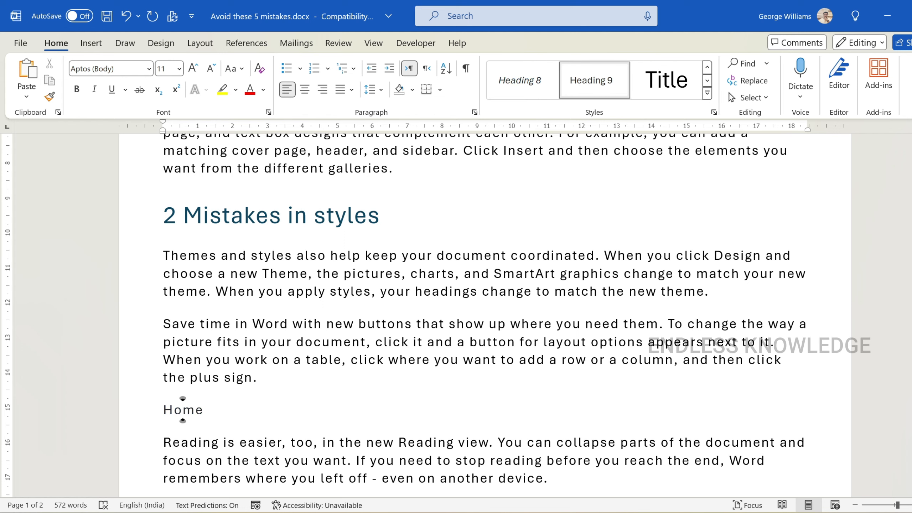
- Apply the Heading 1 style to the "Home" heading
left_click(707, 68)
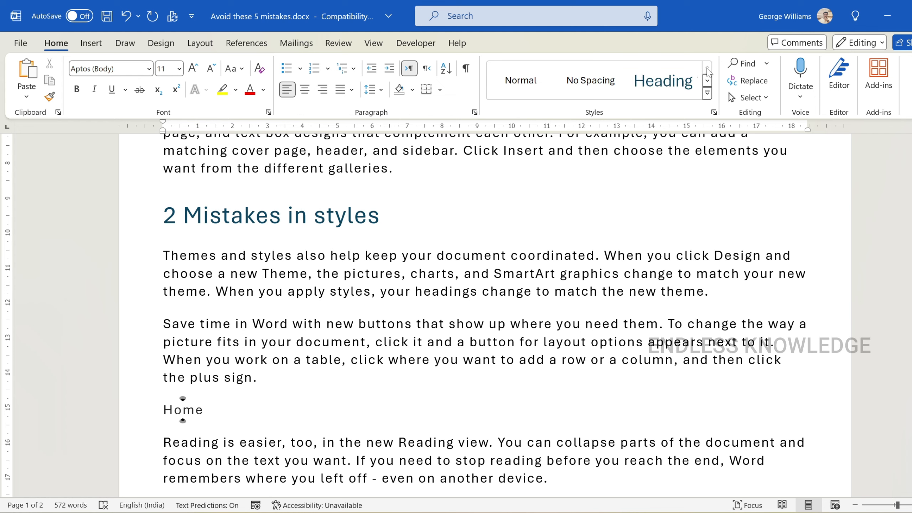
left_click(665, 84)
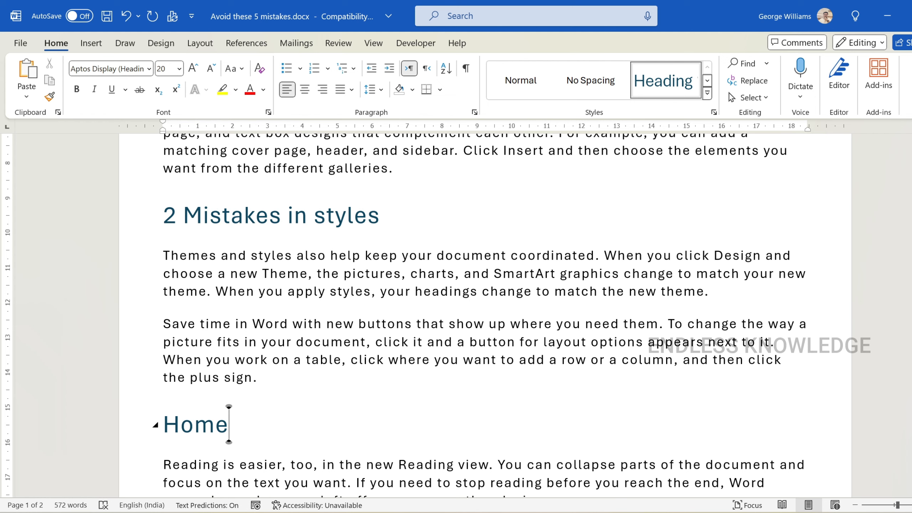
- Highlight the body text under "2 Mistakes in styles" and collapse and expand that heading's section twice
left_click_drag(138, 258, 147, 359)
left_click(201, 259)
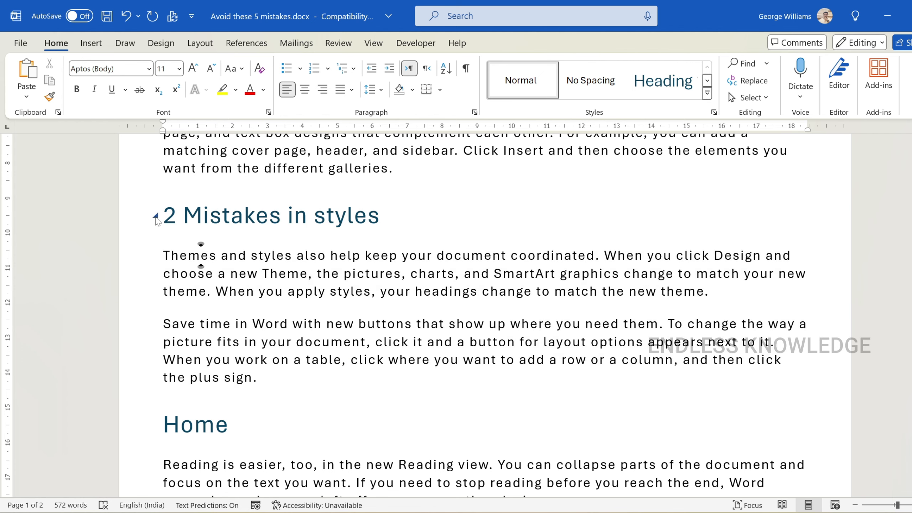
left_click(156, 217)
left_click(157, 218)
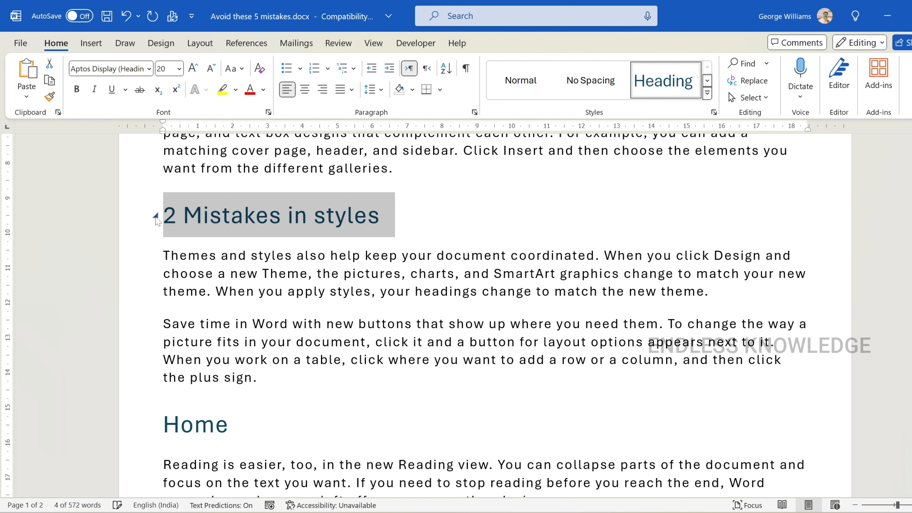
left_click(156, 218)
left_click(157, 218)
left_click(237, 255)
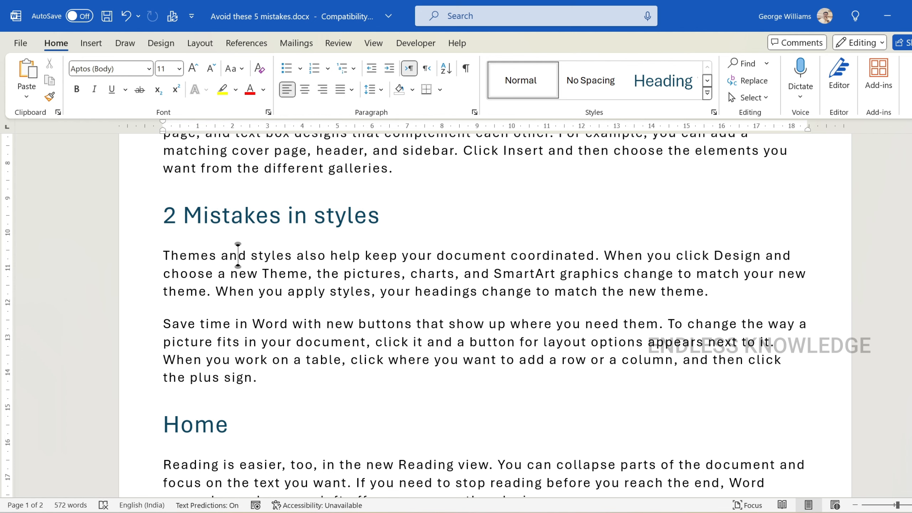
- Set the font of the first four paragraphs under the "Home" heading to Raleway
left_click(146, 226)
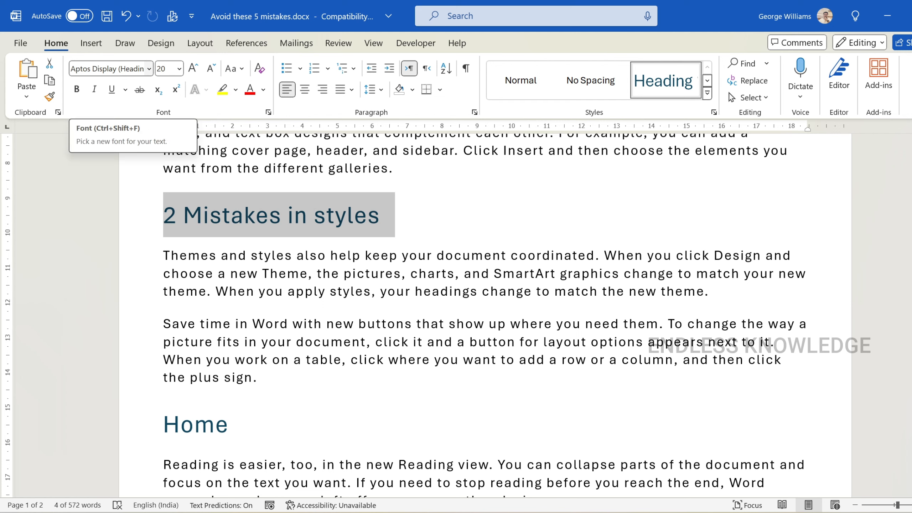
left_click(200, 255)
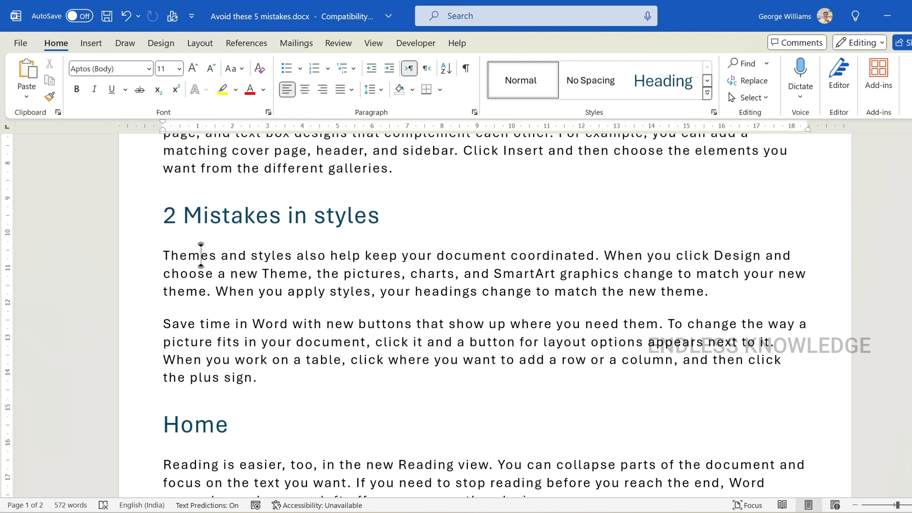
scroll(201, 255, "down", 5)
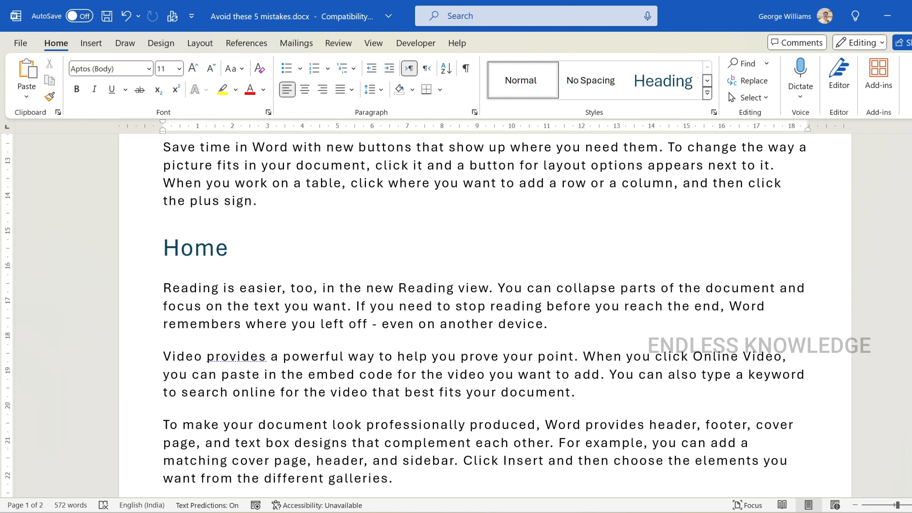
left_click(140, 306)
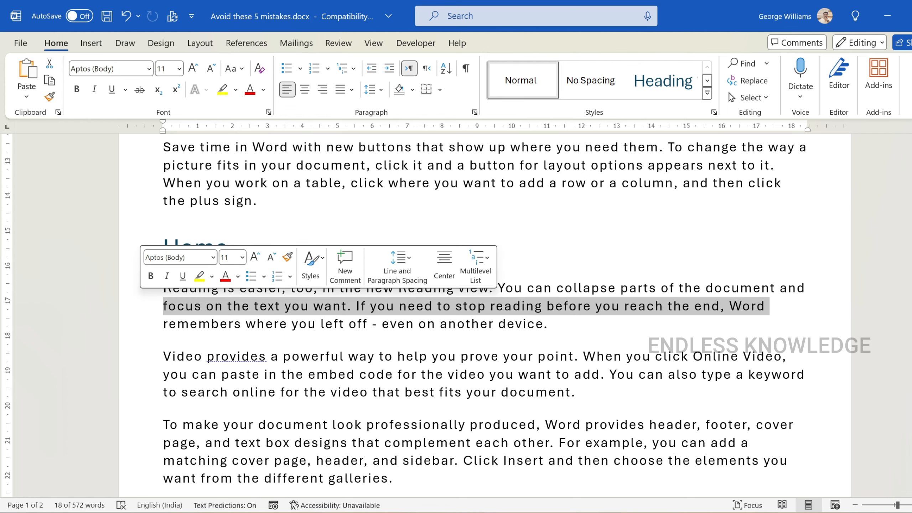
scroll(150, 241, "up", 3)
left_click_drag(147, 196, 126, 462)
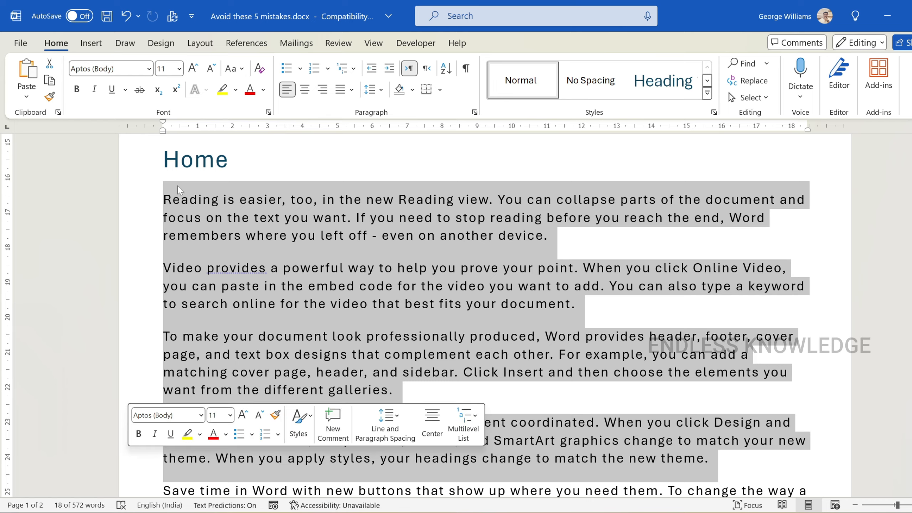
left_click(148, 68)
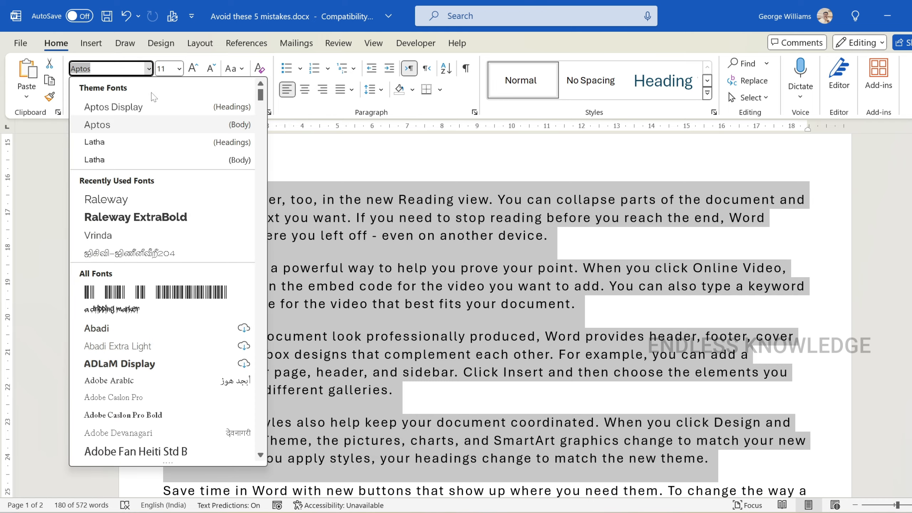
left_click(154, 201)
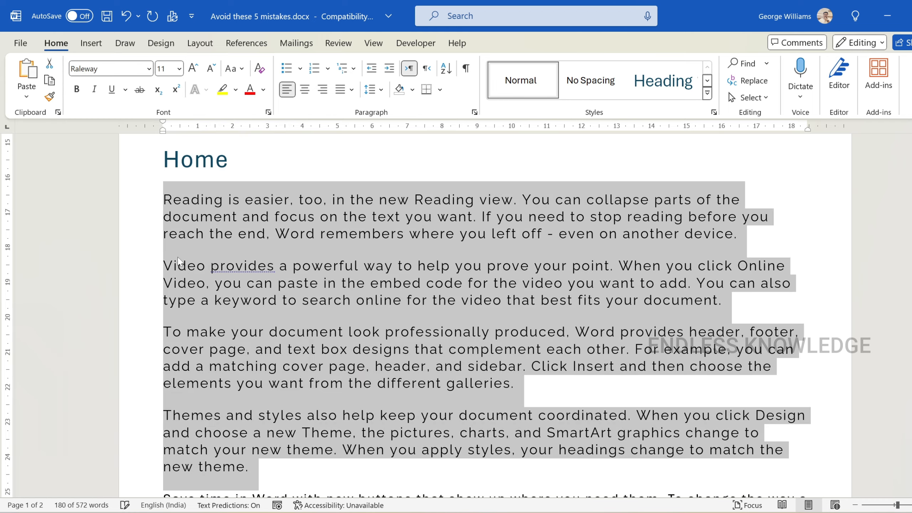
- Compare the Raleway paragraphs with the body text under "2 Mistakes in styles" and undo the font change
scroll(178, 261, "up", 6)
scroll(179, 260, "down", 2)
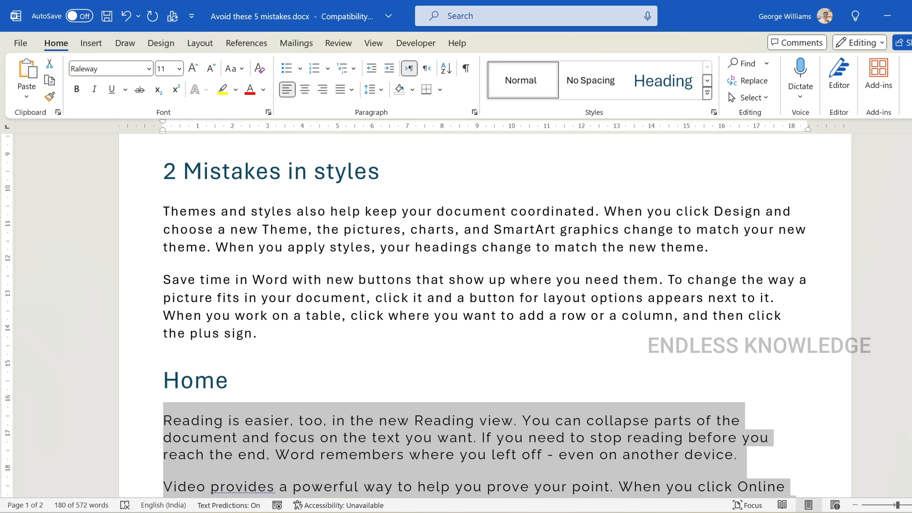
scroll(328, 280, "down", 4)
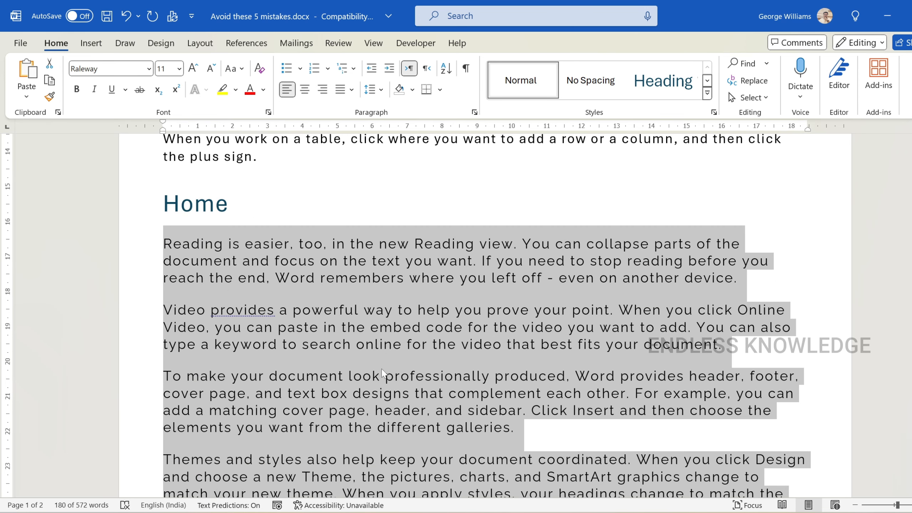
scroll(383, 370, "up", 2)
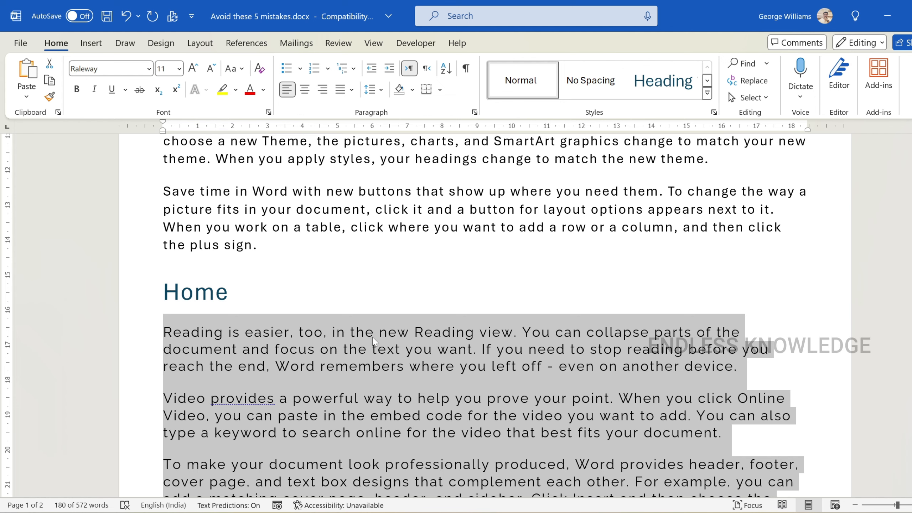
scroll(373, 340, "up", 3)
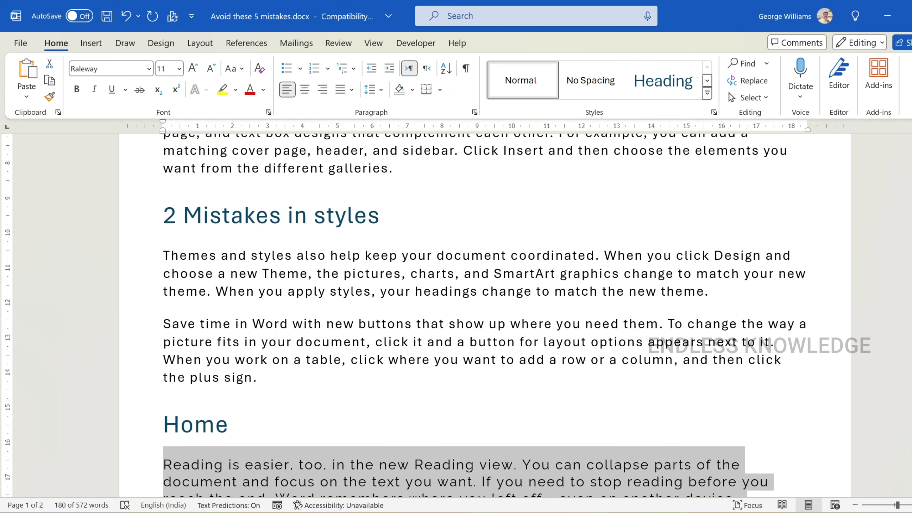
key("ctrl+z")
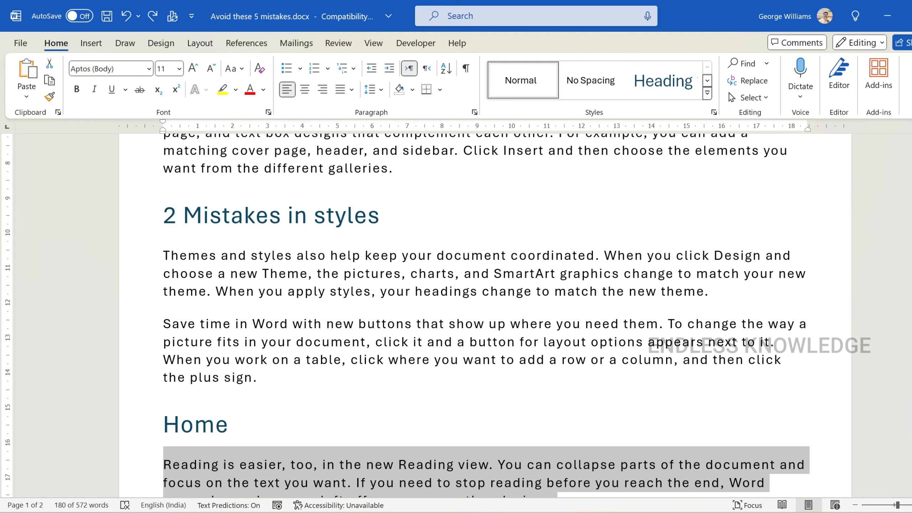
- Make the word "styles" in the first paragraph under "2 Mistakes in styles" bold and set its font to Times New Roman
left_click(265, 255)
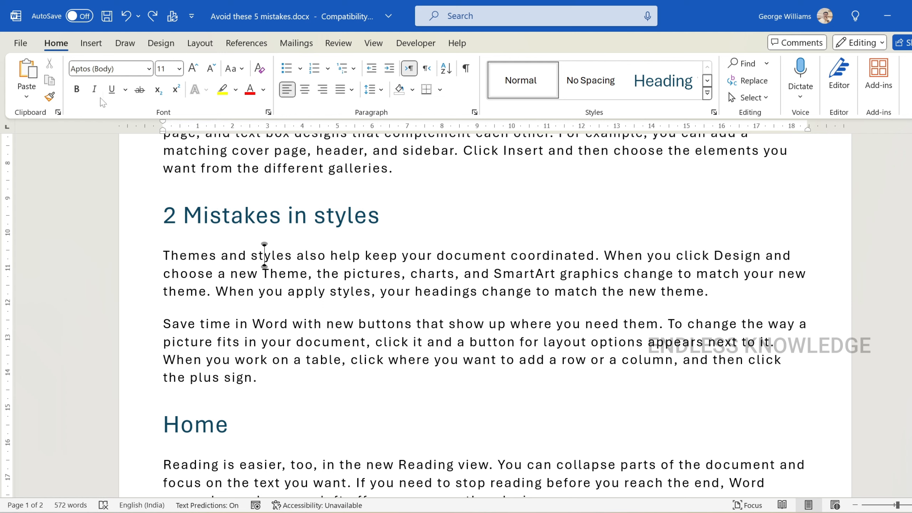
left_click(76, 89)
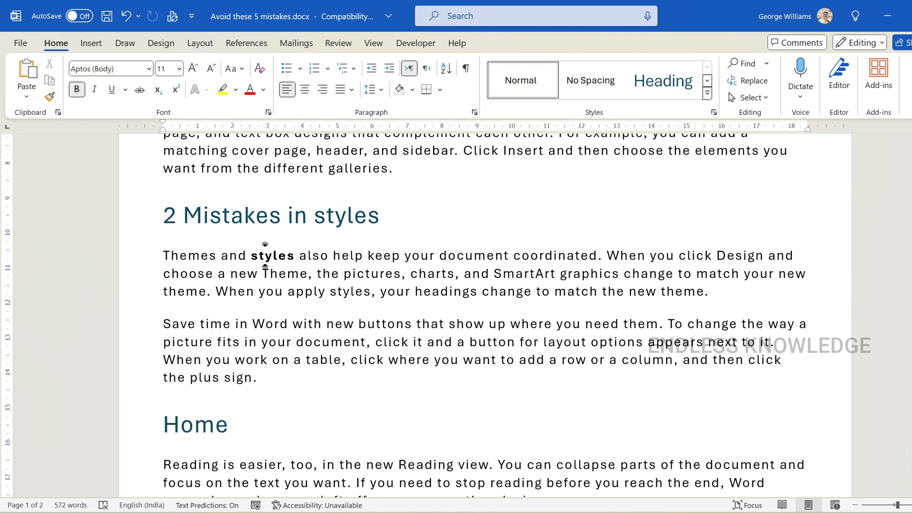
left_click(148, 69)
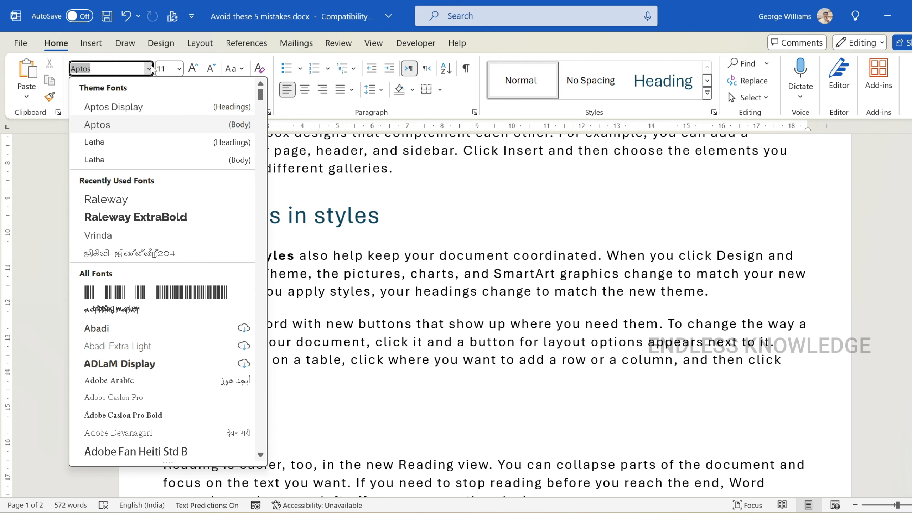
type("Times New Roman")
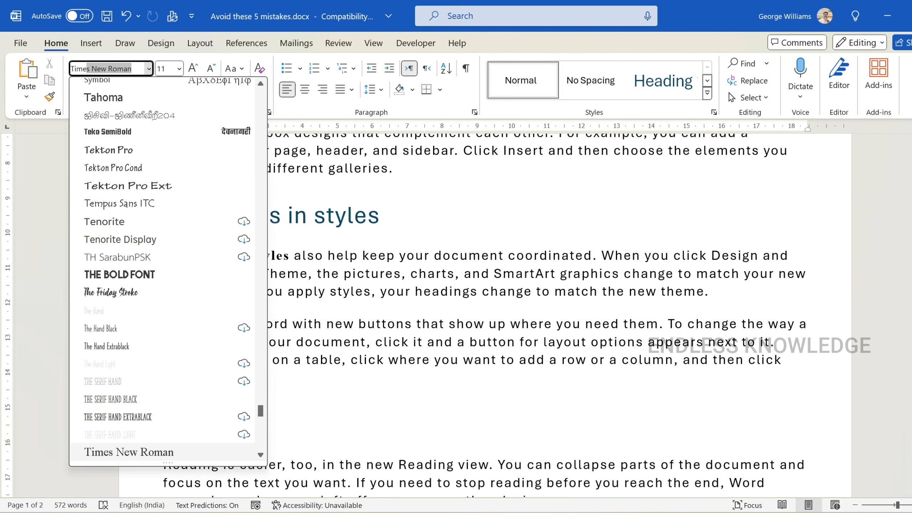
key("Return")
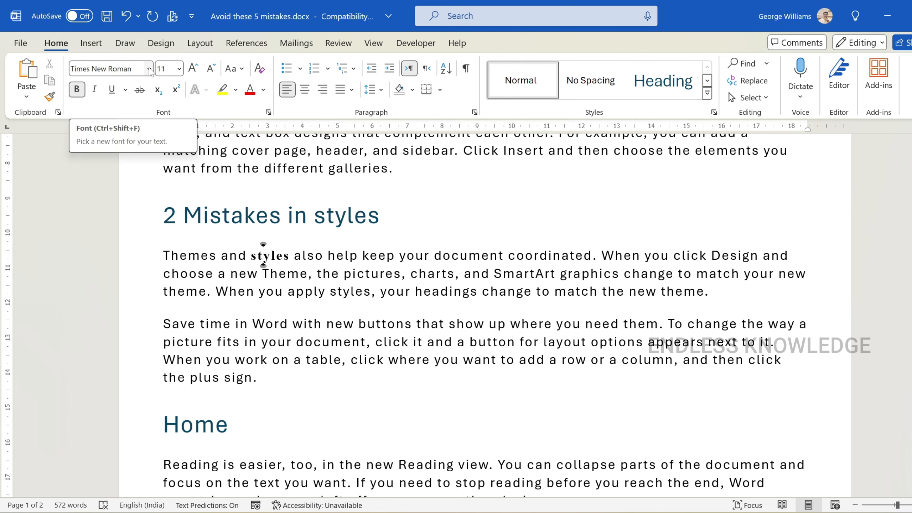
left_click(135, 67)
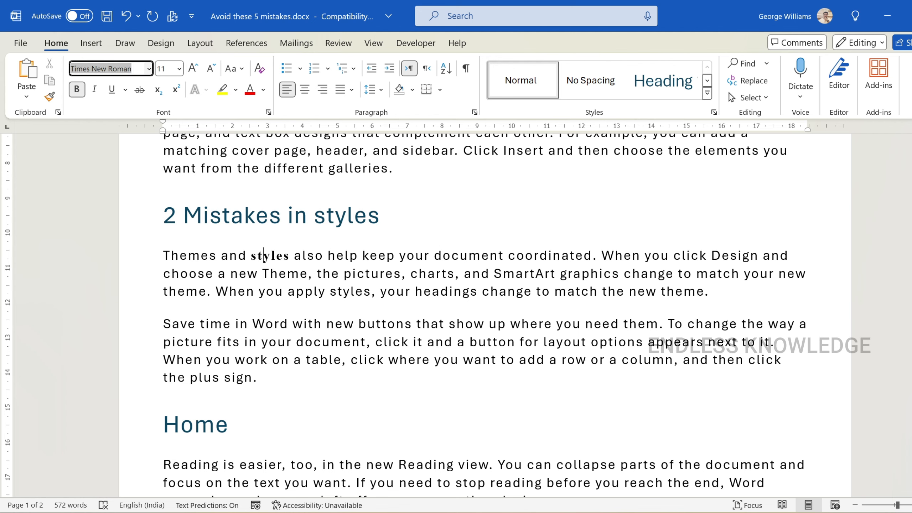
- Set the "2 Mistakes in styles" heading and its two body paragraphs to the Georgia font
left_click_drag(133, 232, 143, 391)
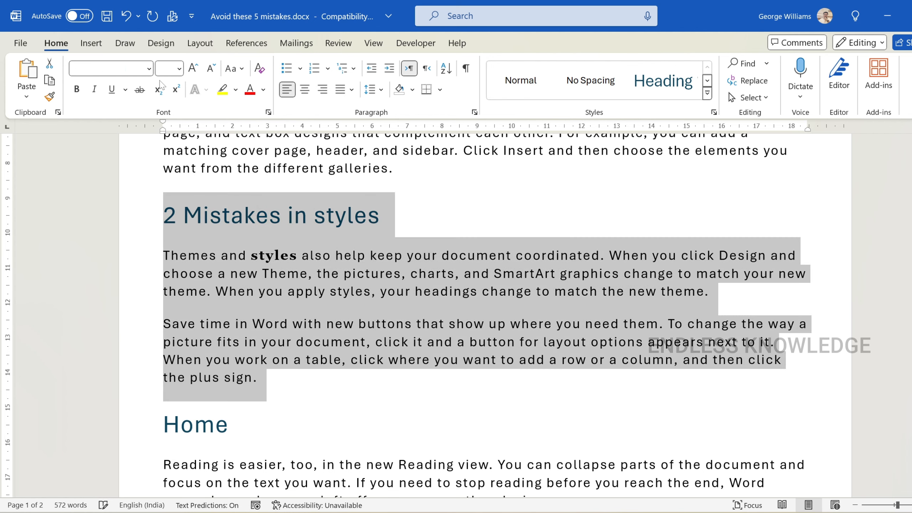
left_click(113, 68)
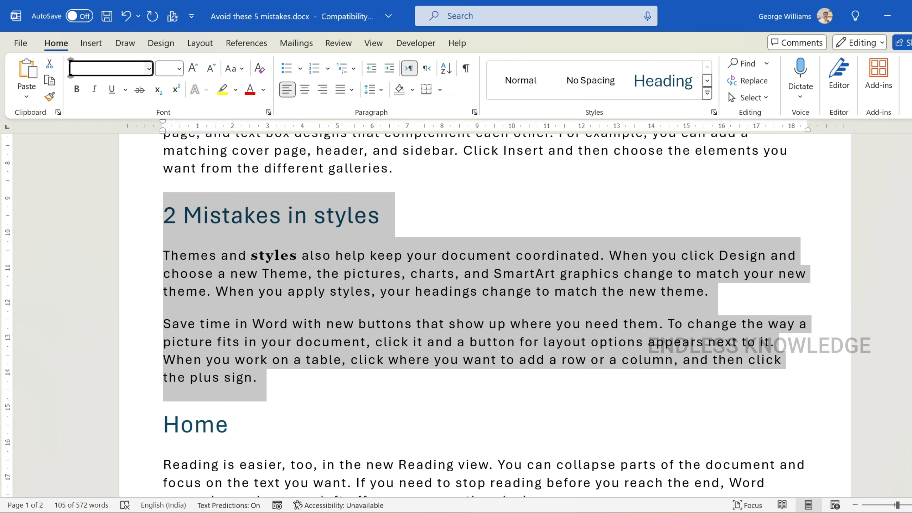
type("Georgia")
key("Return")
left_click(311, 268)
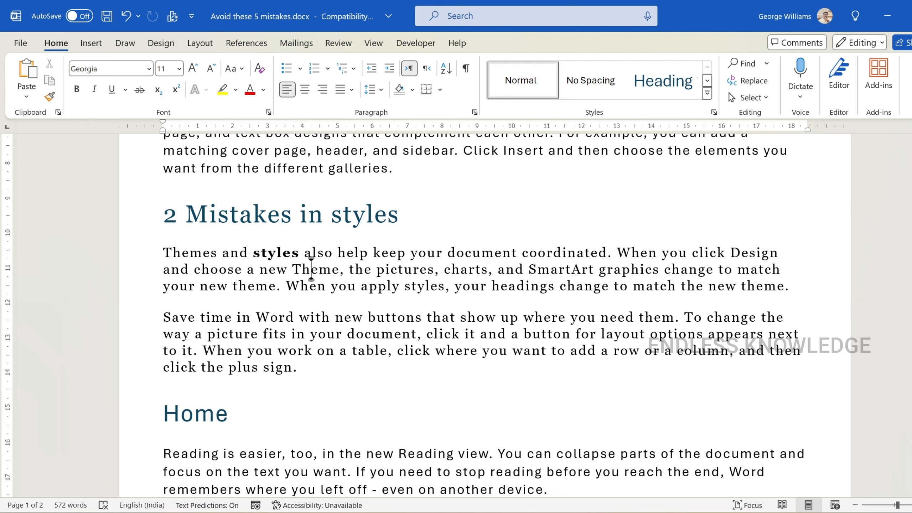
- Add about twenty blank paragraphs after the document's last line until a new page starts, and remove the last one
scroll(311, 268, "down", 4, "ctrl")
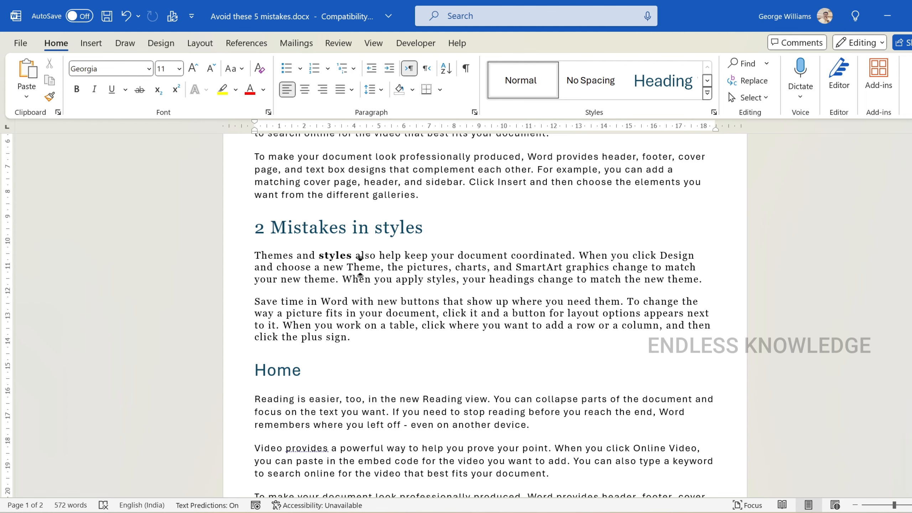
scroll(360, 266, "down", 15)
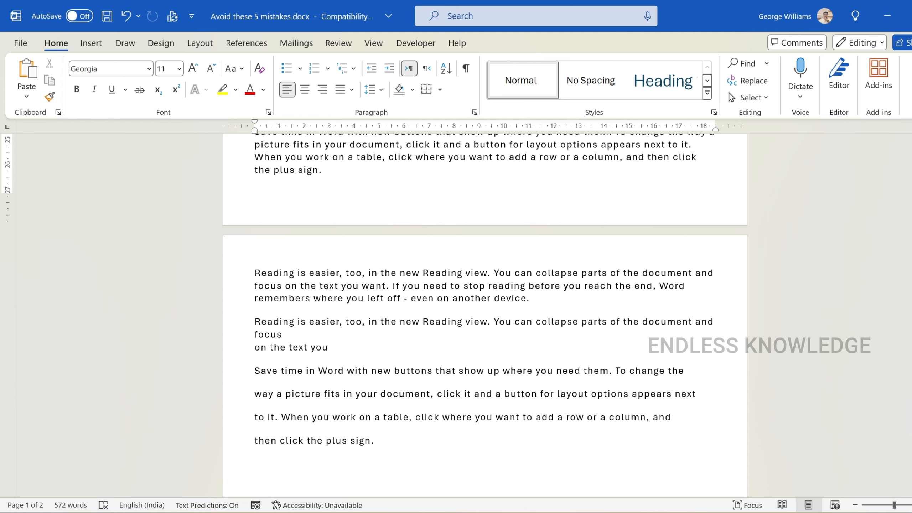
scroll(485, 313, "down", 3)
double_click(359, 337)
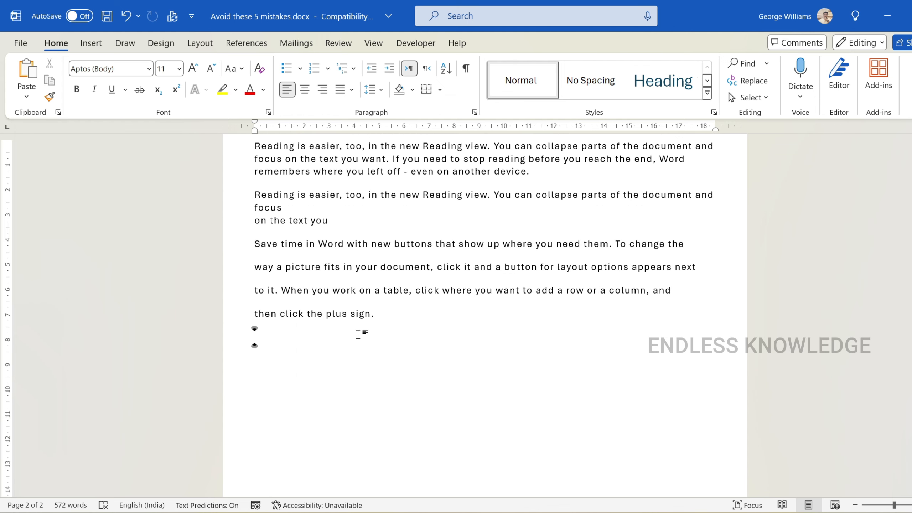
scroll(359, 337, "down", 2)
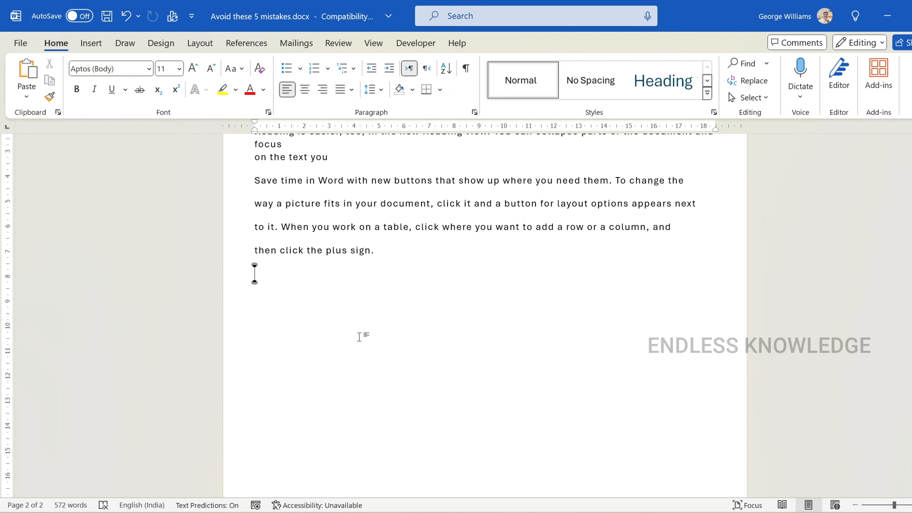
scroll(359, 304, "down", 2)
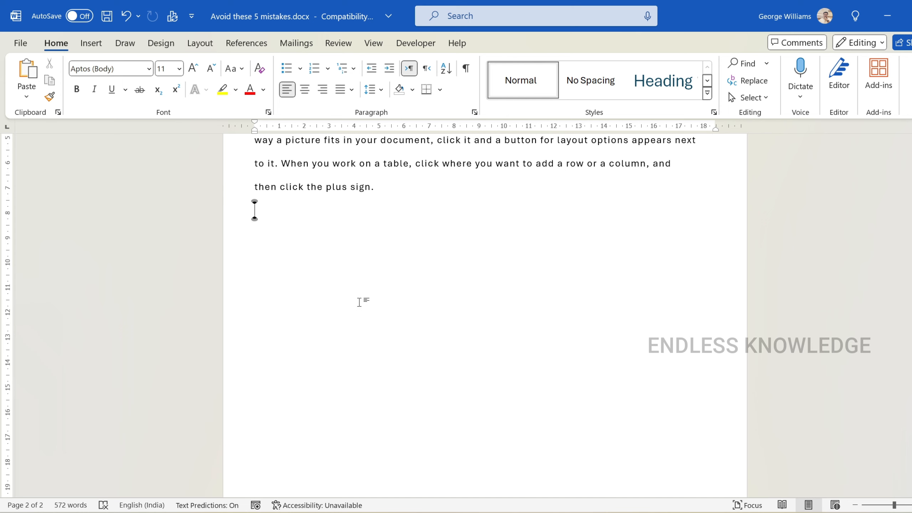
key("Return")
key("Return")
key("Return")
key("Return")
key("Return")
key("Return")
key("Return")
key("Return")
key("Return")
key("Return")
key("Return")
key("Return")
key("Return")
key("Return")
key("Return")
key("Return")
key("Return")
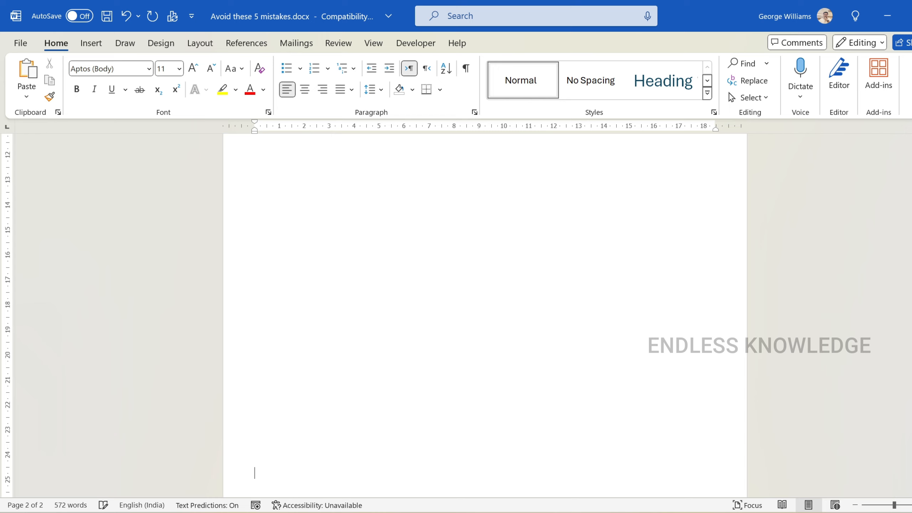
key("Return")
key("Return")
key("Return")
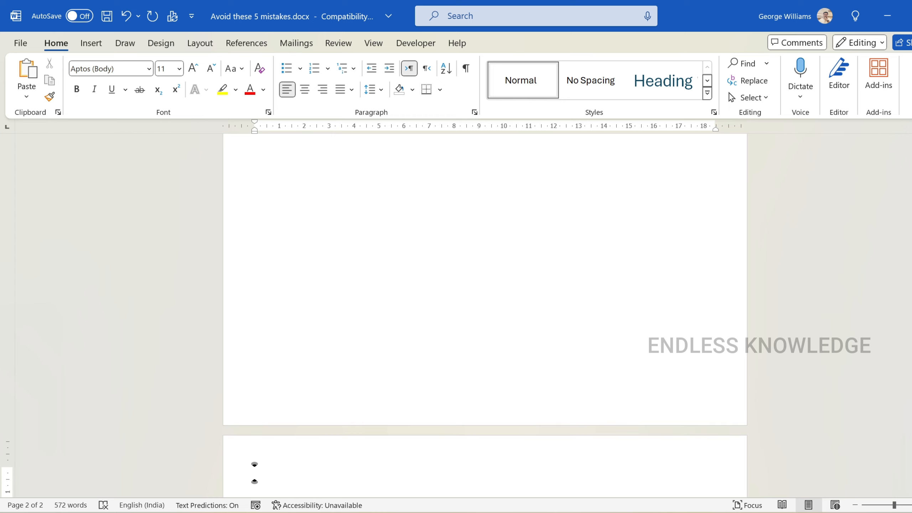
key("BackSpace")
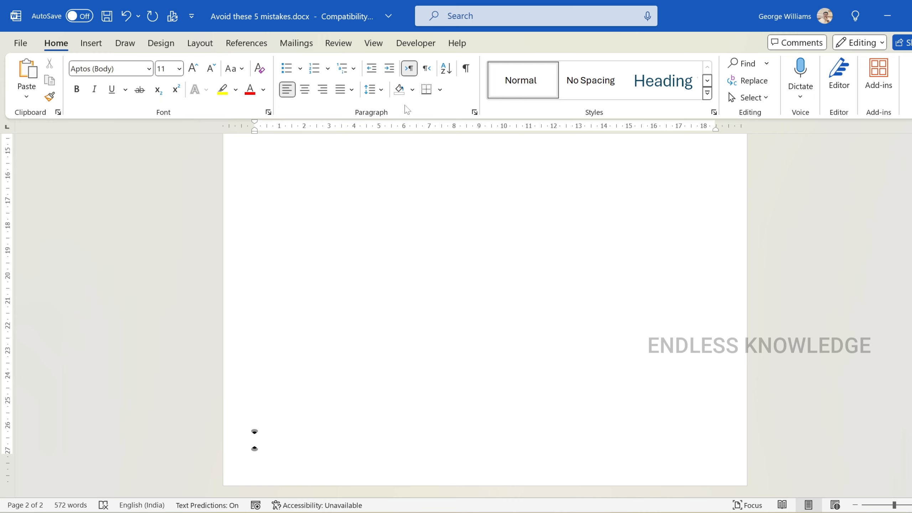
- Show the paragraph and other formatting marks and review the blank paragraphs on page 2
left_click(464, 74)
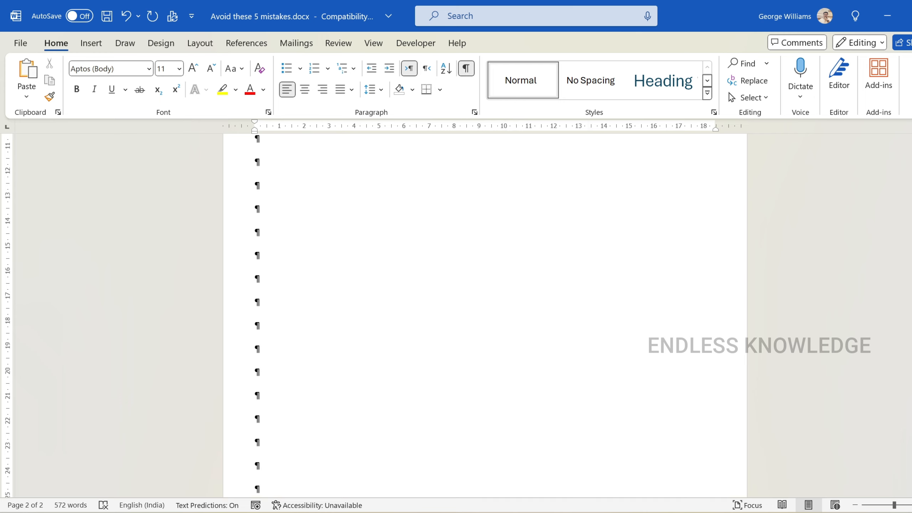
scroll(485, 316, "up", 3)
scroll(485, 315, "down", 5)
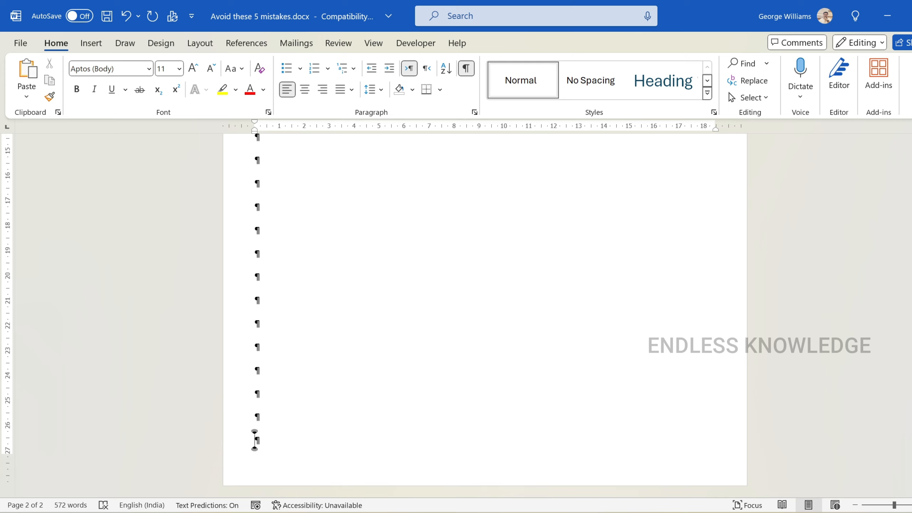
- Add one more blank paragraph, and undo all the blank paragraphs as well as the Georgia font change
key("Return")
key("ctrl+z")
key("ctrl+z")
key("ctrl+z")
key("ctrl+z")
key("ctrl+z")
key("ctrl+z")
key("ctrl+z")
key("ctrl+z")
key("ctrl+z")
key("ctrl+z")
key("ctrl+z")
key("ctrl+z")
key("ctrl+z")
key("ctrl+z")
key("ctrl+z")
key("ctrl+z")
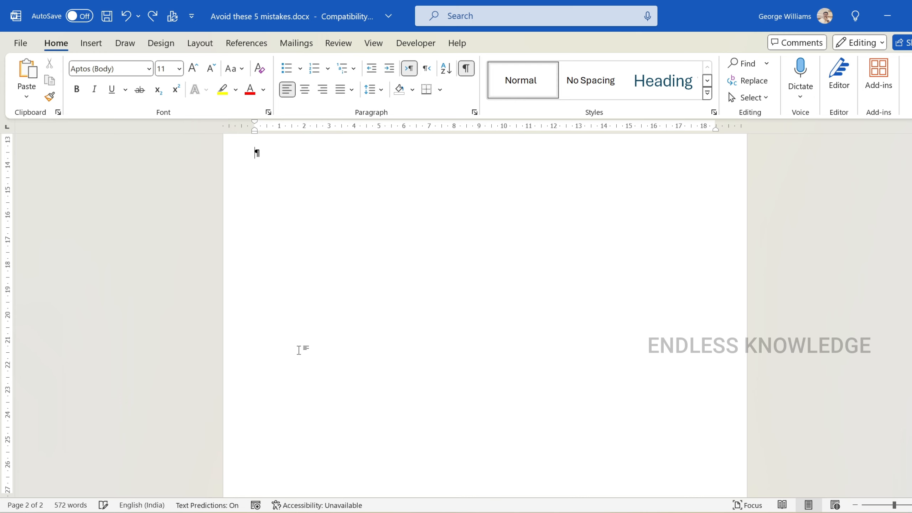
key("ctrl+z")
key("ctrl+z")
key("ctrl+z")
key("ctrl+z")
key("ctrl+z")
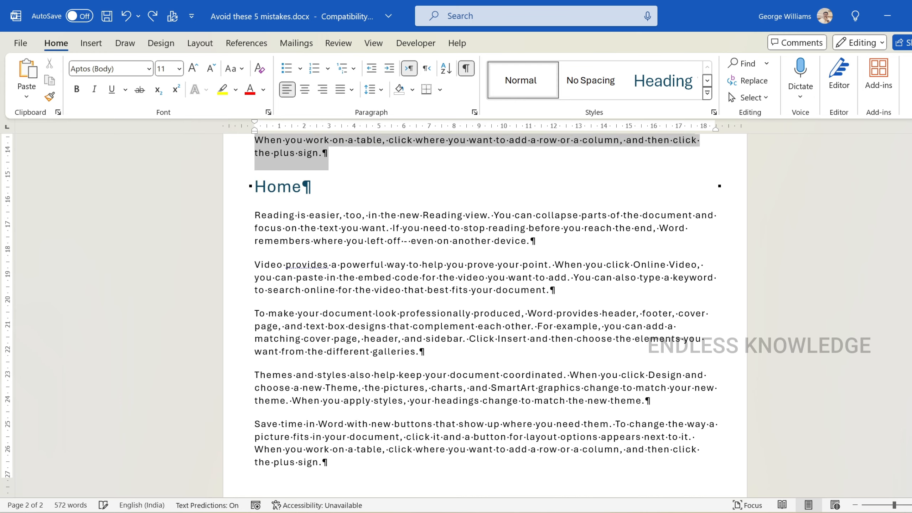
- Insert an empty paragraph after "the plus sign." at the end of page 1 and remove it again
left_click(323, 462)
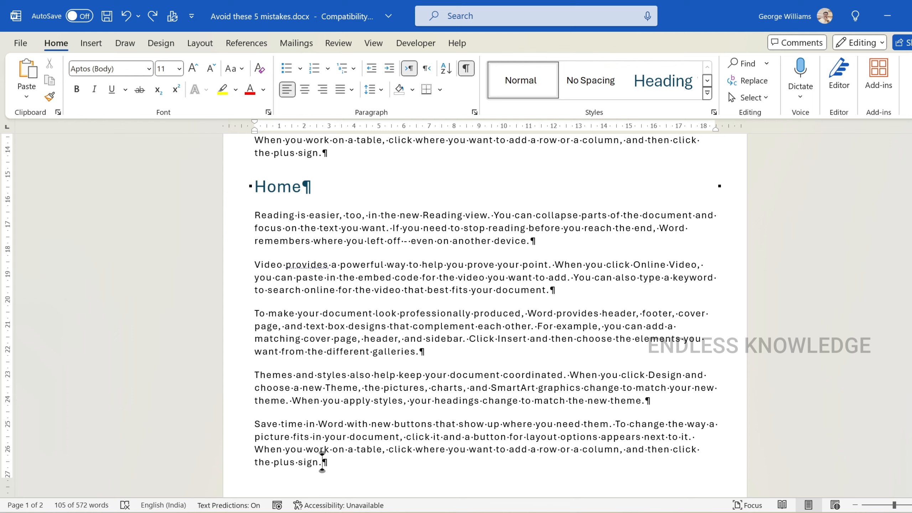
key("Return")
scroll(323, 462, "down", 3)
key("BackSpace")
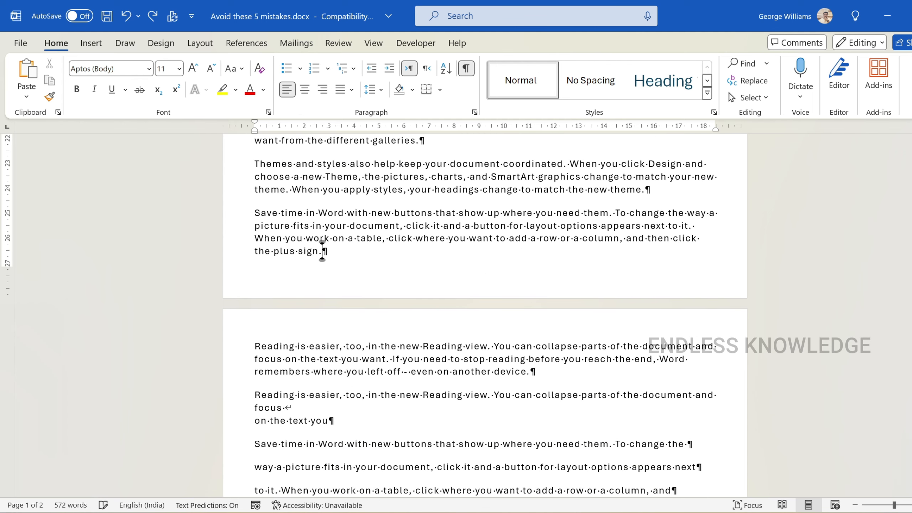
- Insert a blank page at the empty paragraph after the document's last line, and delete the page break it added
scroll(289, 285, "down", 6)
left_click(289, 285)
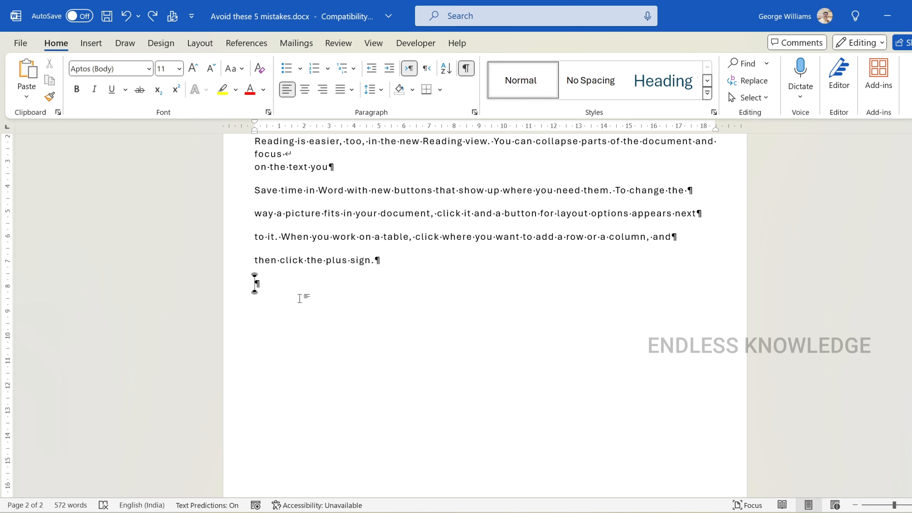
left_click(91, 44)
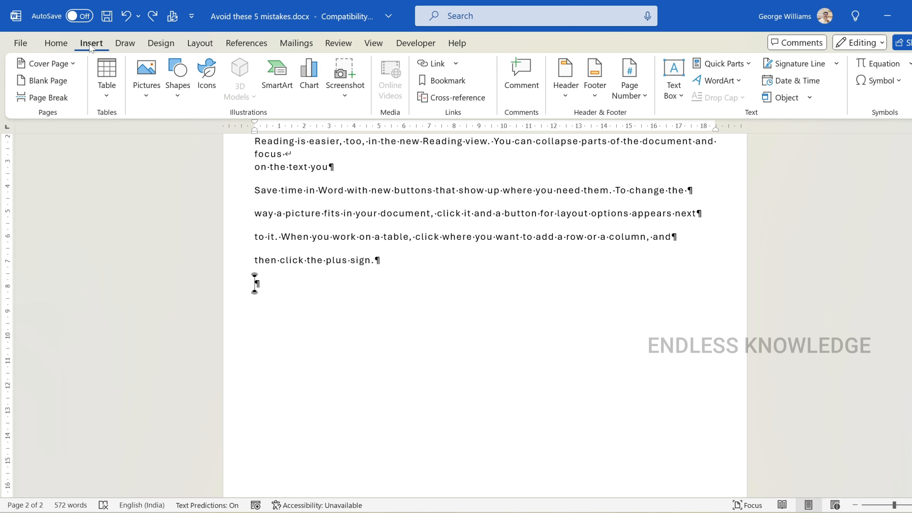
left_click(40, 81)
scroll(296, 359, "down", 2)
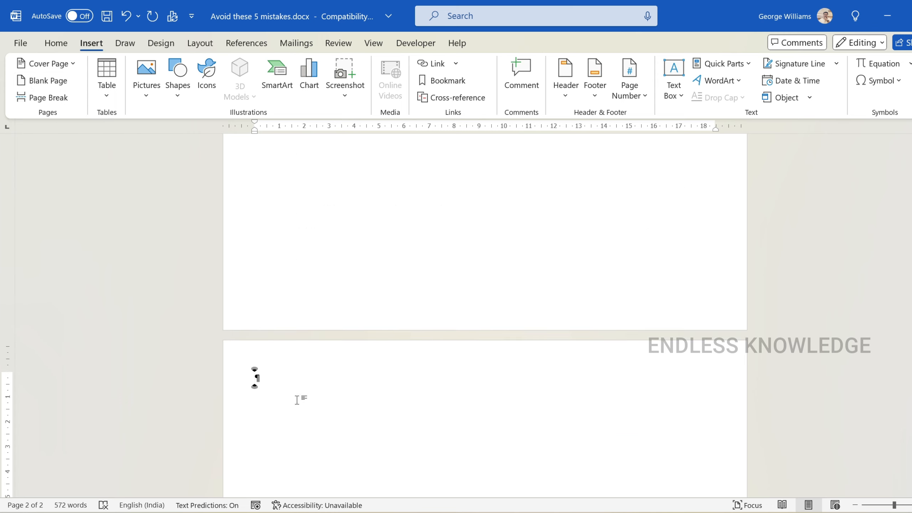
scroll(297, 400, "up", 10)
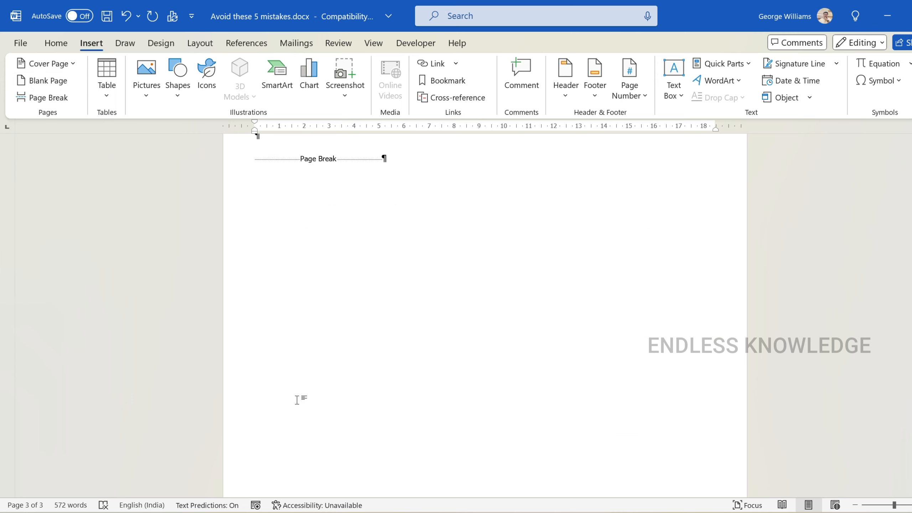
left_click(297, 209)
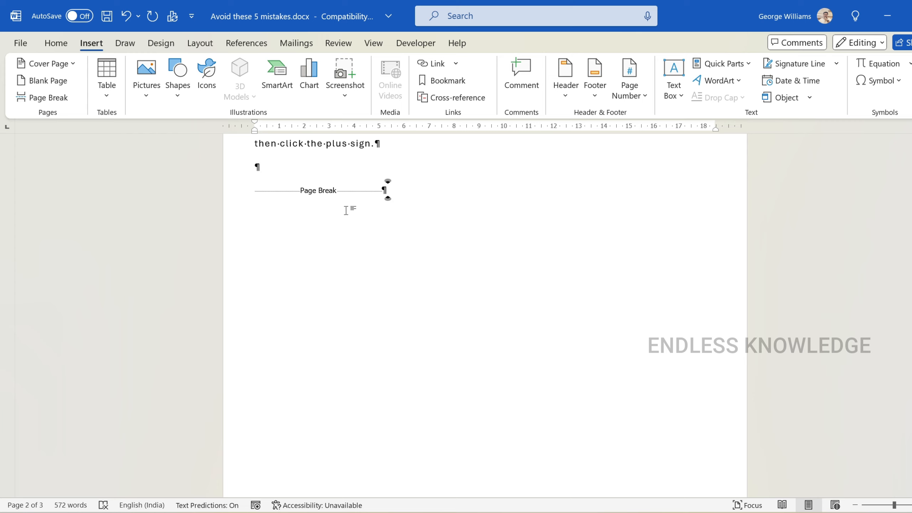
key("BackSpace")
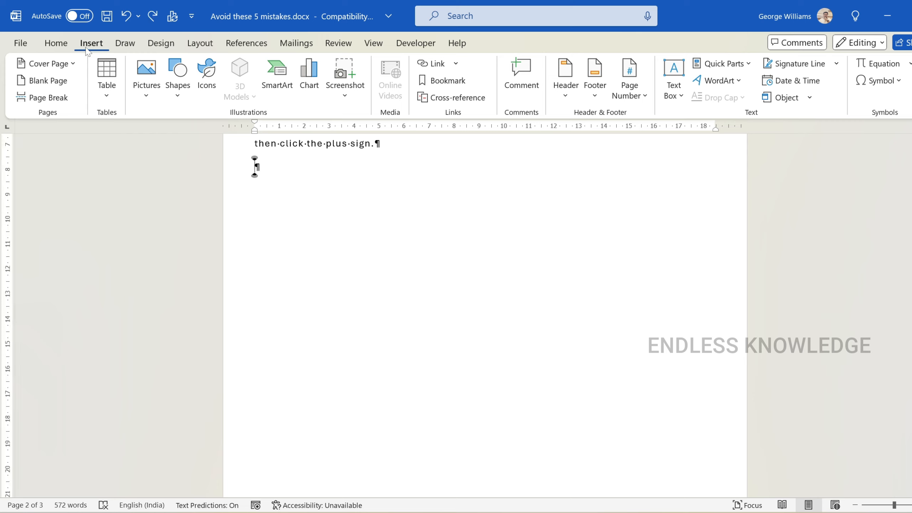
- Insert a page break at the empty last paragraph, look at the new page, and undo the break
left_click(48, 97)
scroll(434, 311, "down", 5)
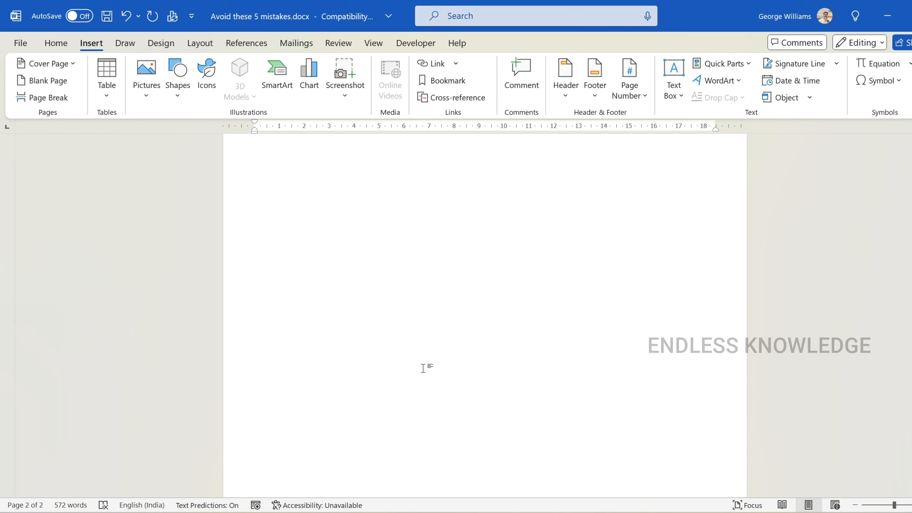
scroll(419, 337, "up", 3)
key("ctrl+z")
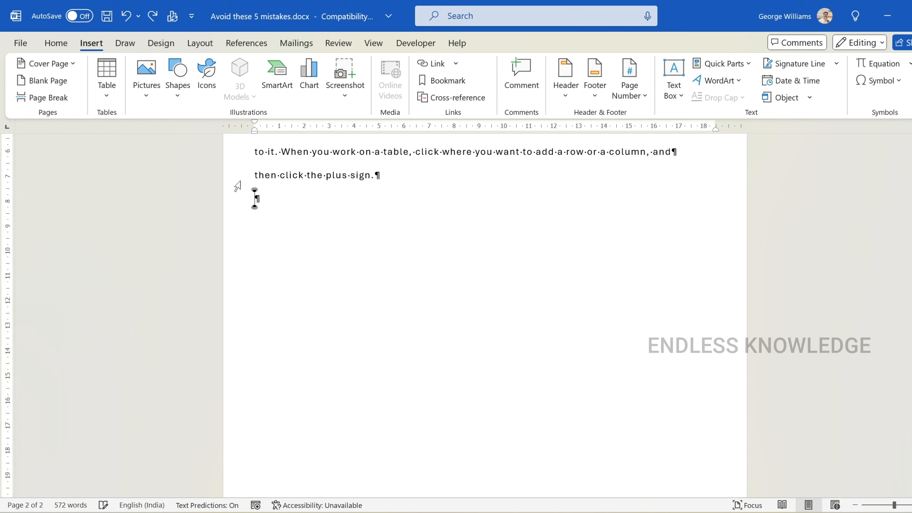
- Insert a Next Page section break at the document's end, check its marker and the new page, and undo it
left_click(200, 43)
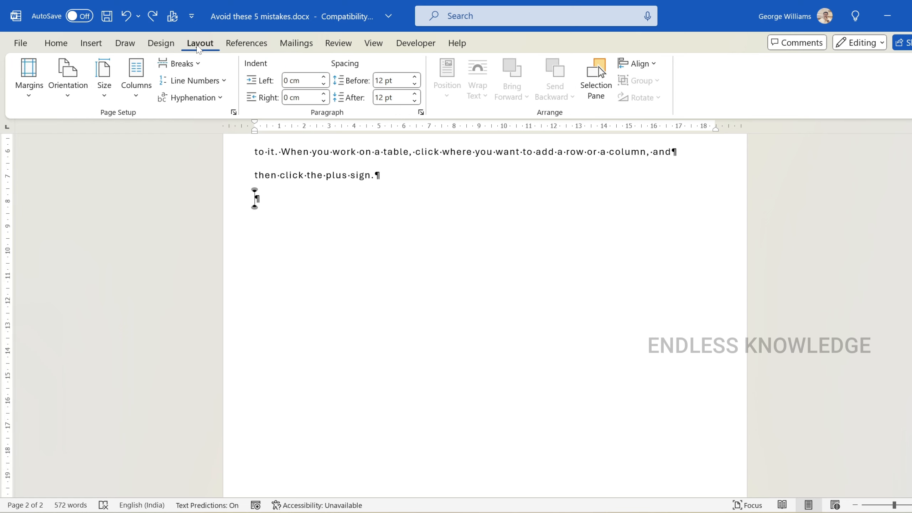
left_click(189, 65)
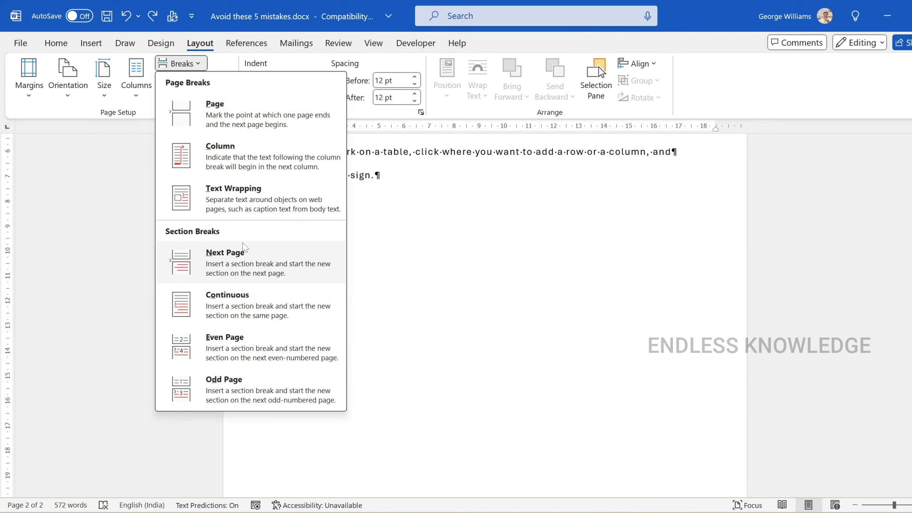
left_click(241, 257)
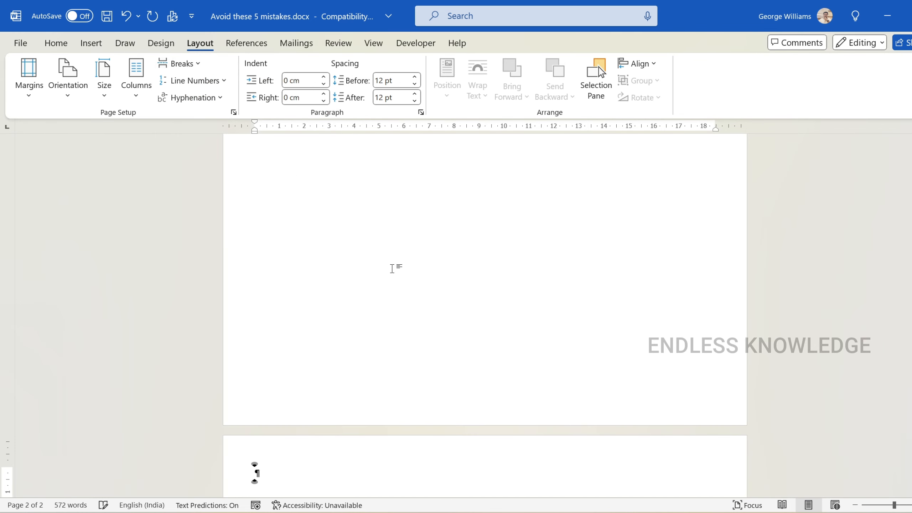
scroll(395, 267, "up", 5)
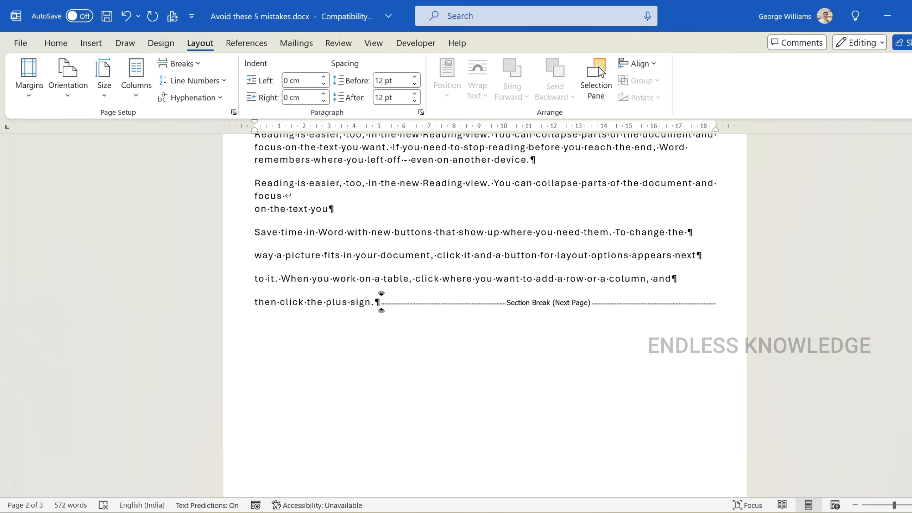
scroll(350, 314, "down", 6)
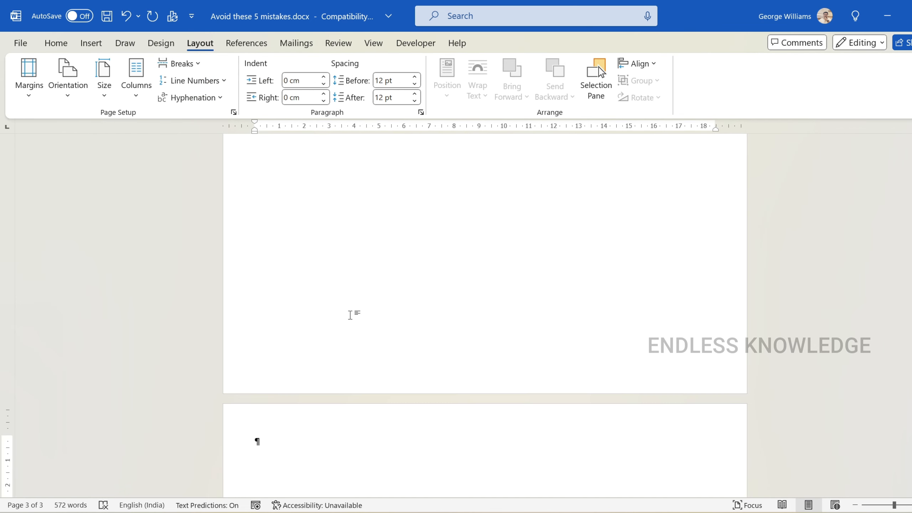
key("ctrl+z")
scroll(350, 314, "up", 3)
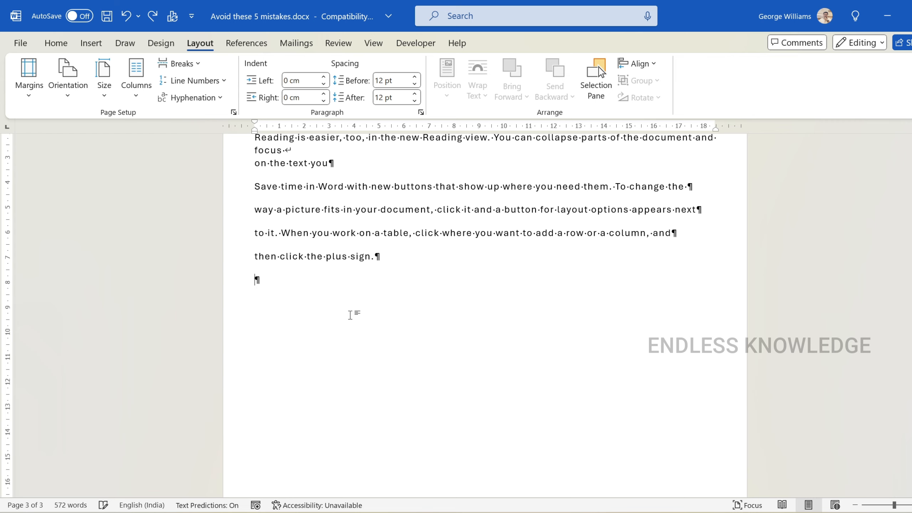
- Examine which parts of the document a page border can apply to, keeping Whole document and no border
left_click(161, 45)
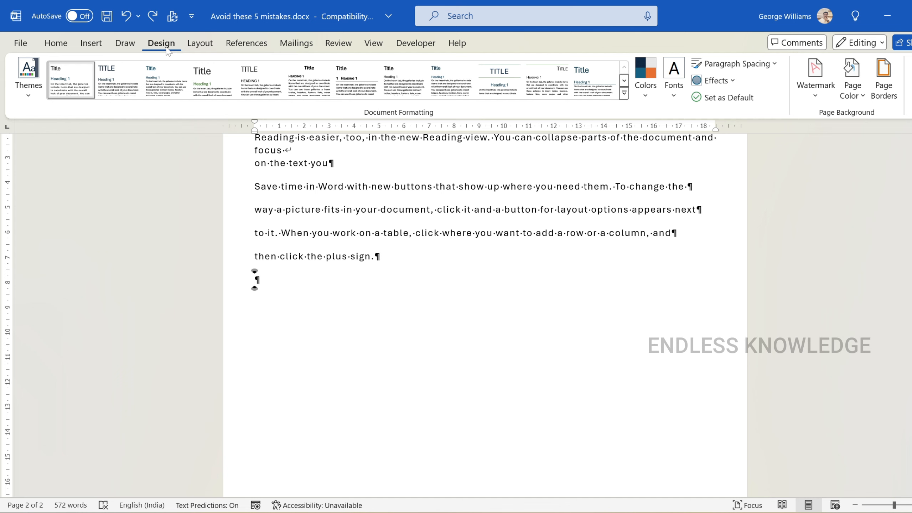
left_click(883, 77)
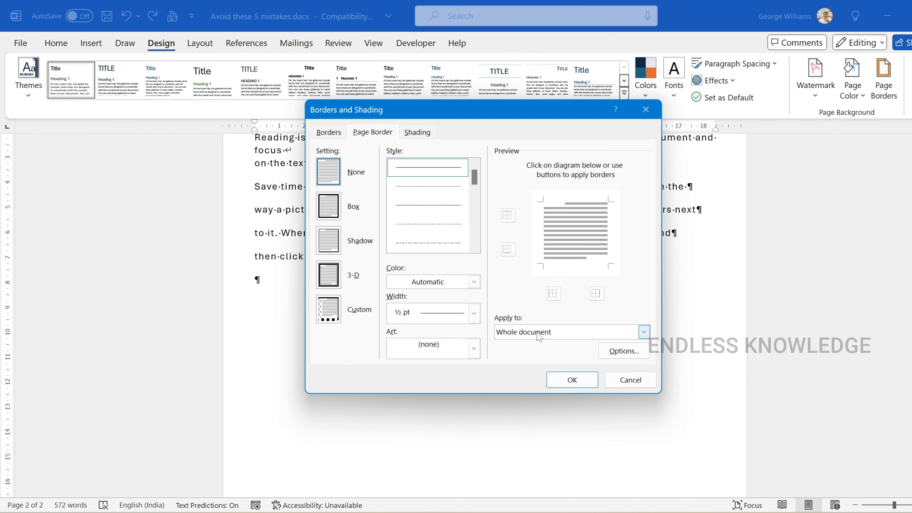
left_click(552, 334)
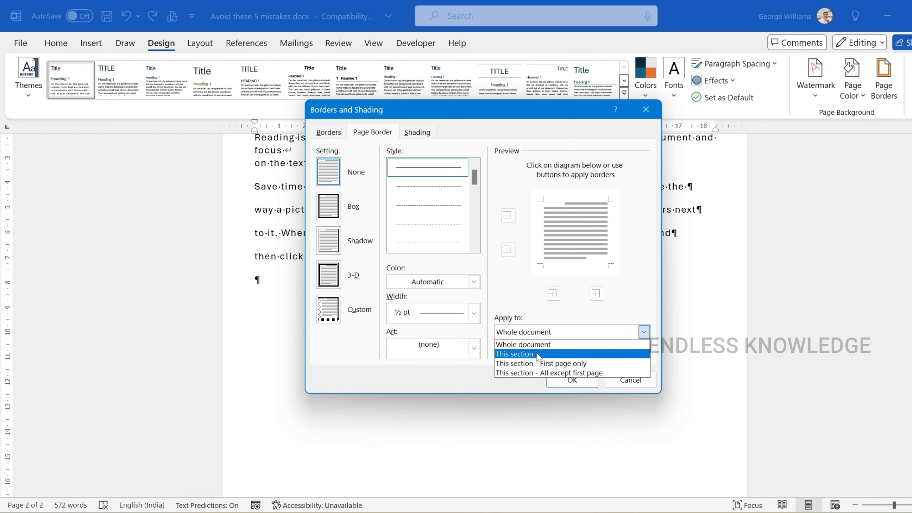
left_click(539, 355)
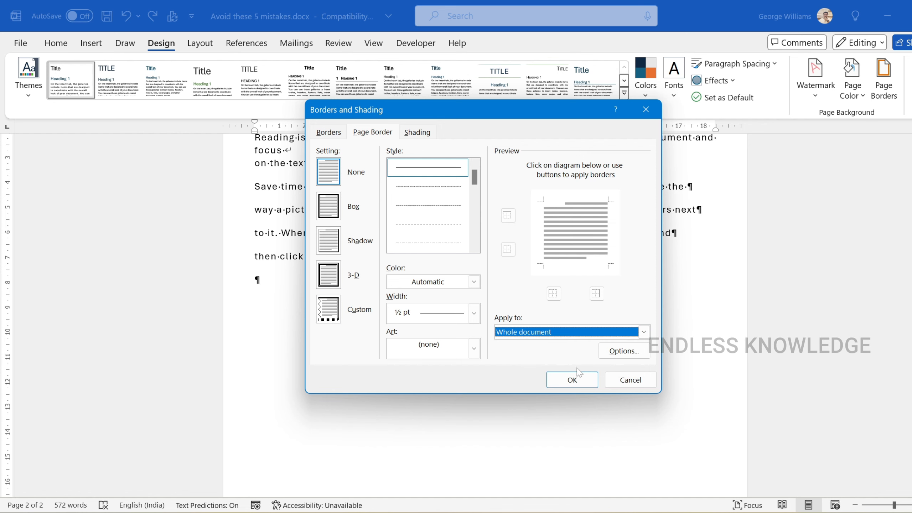
left_click(576, 378)
- Return to the start of the document and hide the paragraph and other formatting marks
left_click(212, 49)
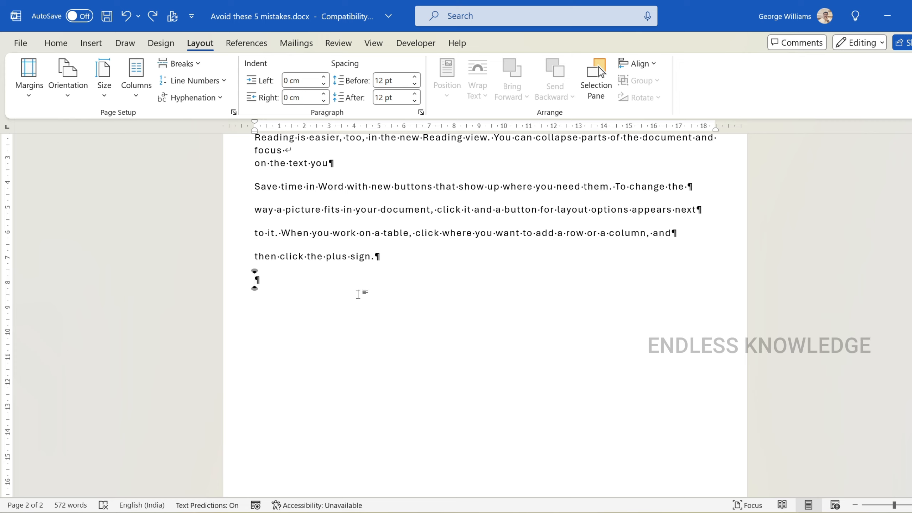
scroll(358, 294, "up", 15)
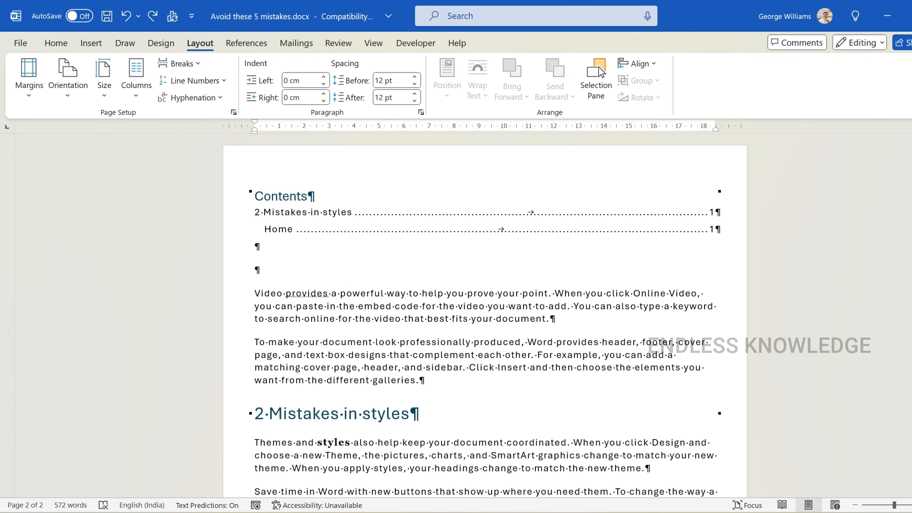
left_click(64, 46)
left_click(466, 69)
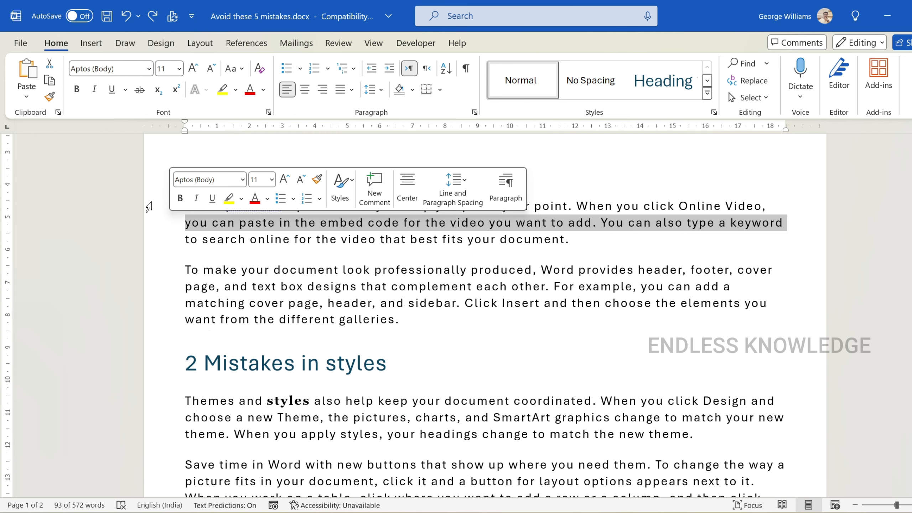
- Indent the first line of the "Video provides" paragraph with a tab and remove it, trying this twice
left_click_drag(151, 203, 156, 316)
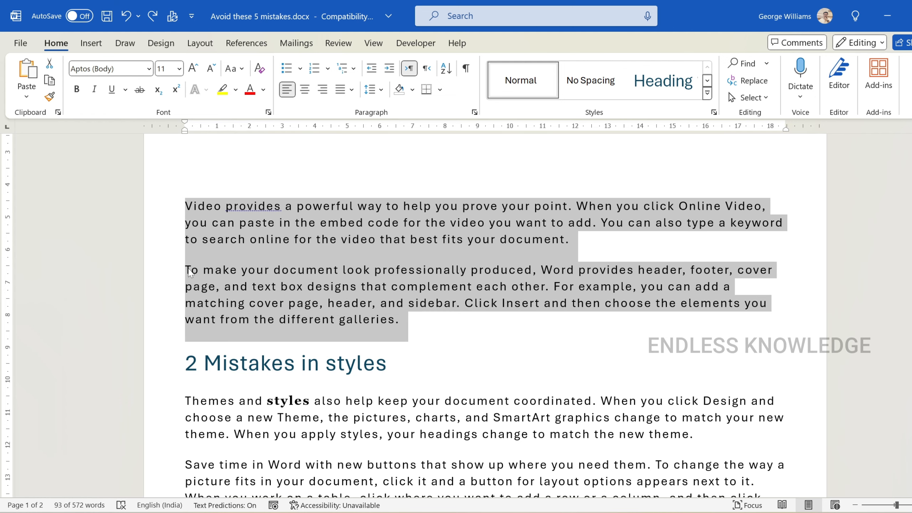
left_click(187, 206)
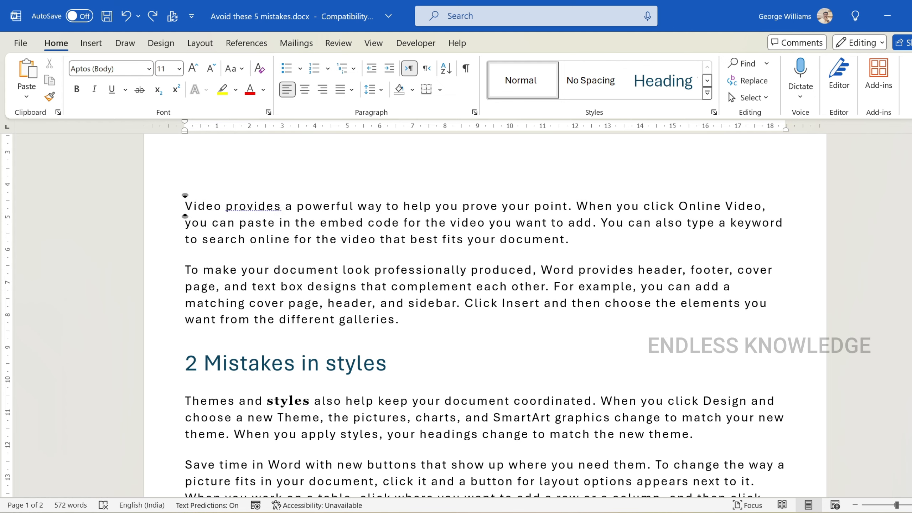
key("Tab")
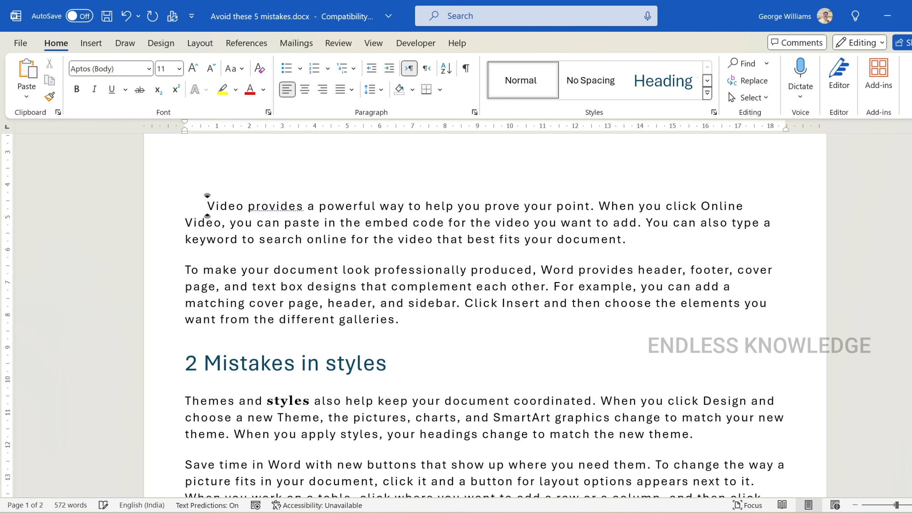
key("BackSpace")
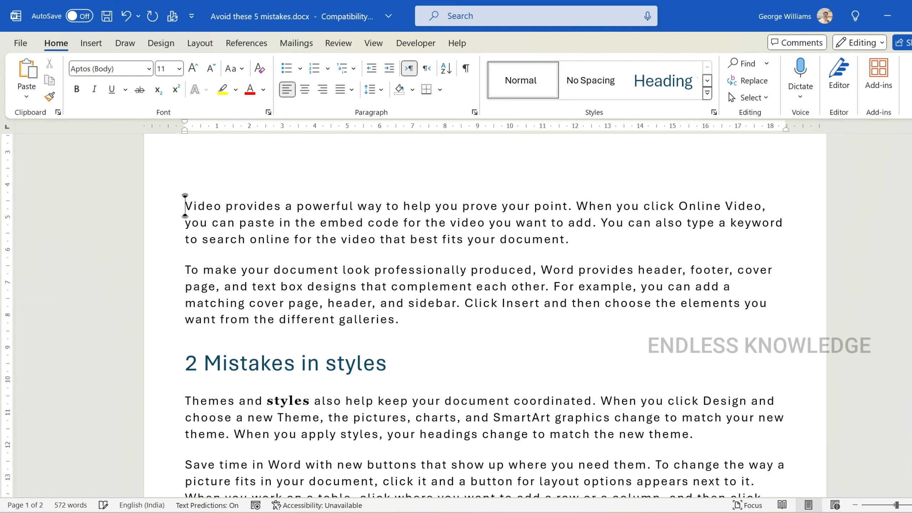
key("Tab")
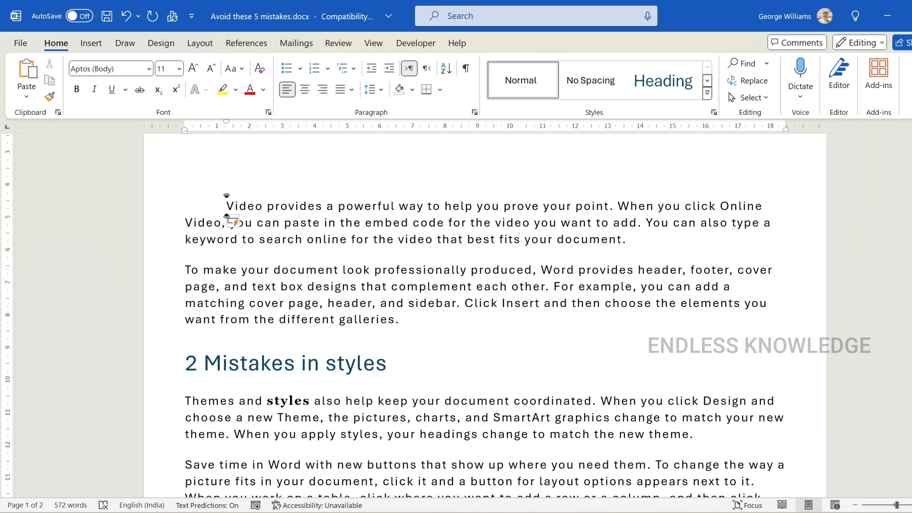
key("BackSpace")
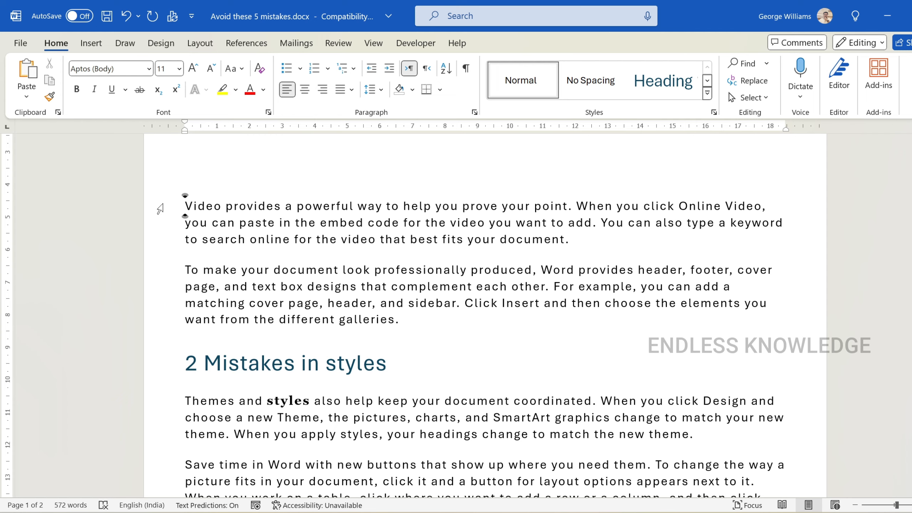
- Give the two paragraphs above "2 Mistakes in styles" a 1 cm first-line indent on the ruler, and reset it to 0
left_click_drag(160, 208, 165, 320)
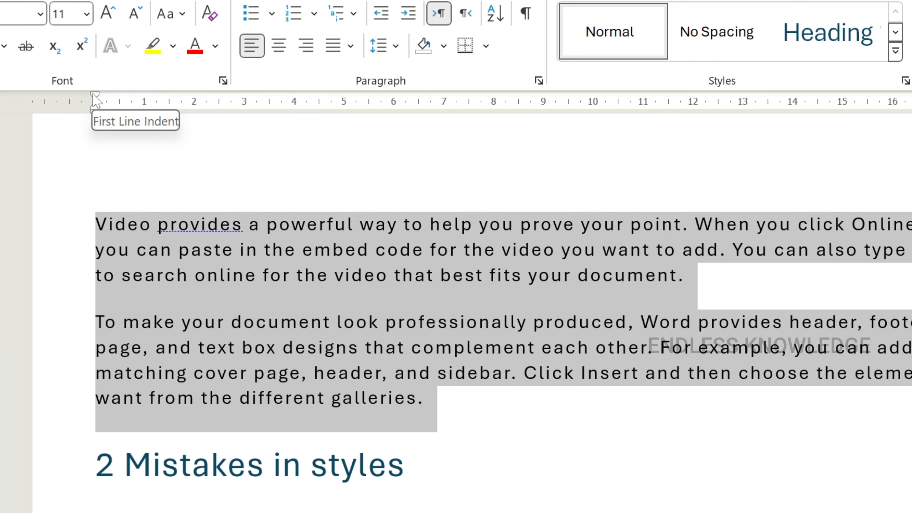
left_click_drag(94, 102, 144, 100)
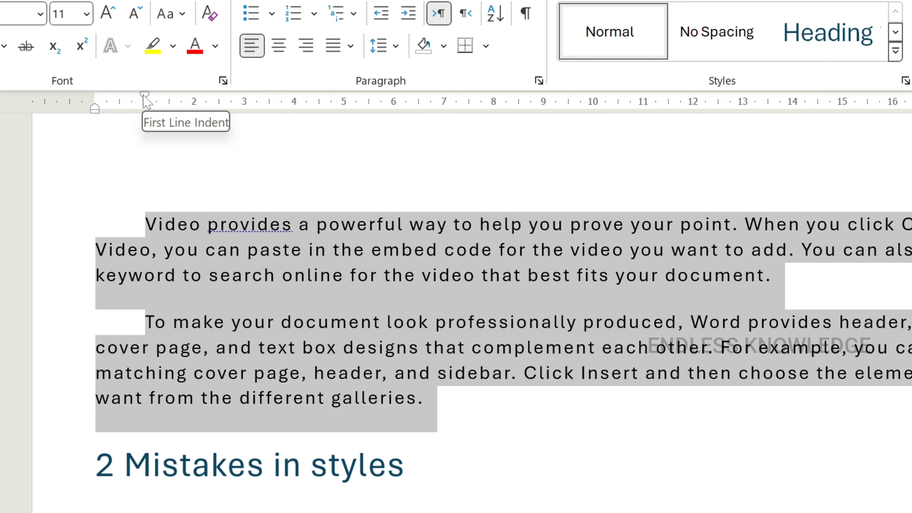
left_click_drag(144, 96, 101, 94)
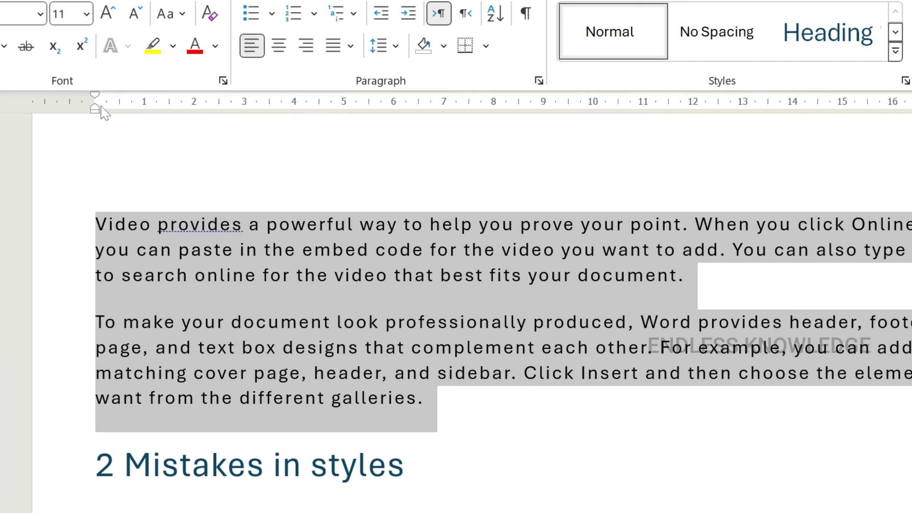
- Set a right indent of about 0.2 cm for the two selected paragraphs, and shift their left indent slightly and back to 0 cm
mouse_move(94, 109)
left_mouse_down()
mouse_move(142, 112)
mouse_move(98, 116)
left_mouse_up()
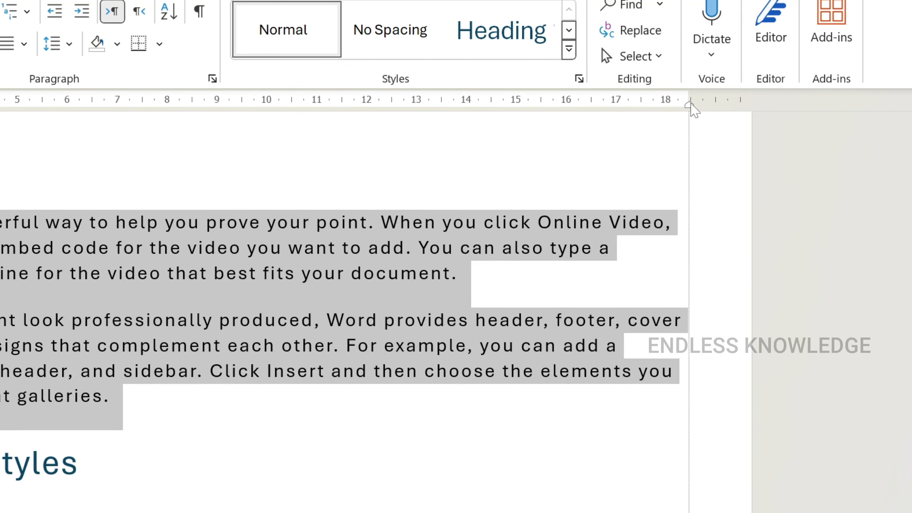
mouse_move(691, 107)
left_mouse_down()
mouse_move(636, 114)
mouse_move(687, 114)
mouse_move(679, 107)
left_mouse_up()
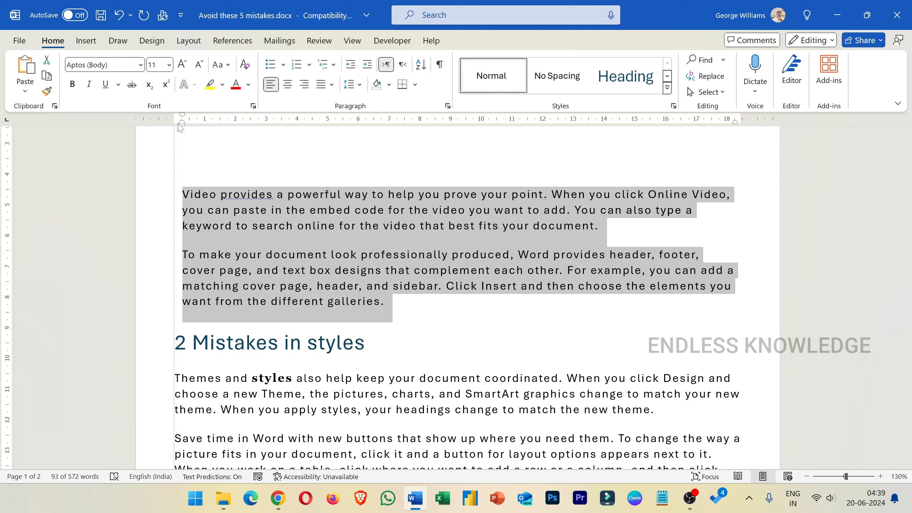
left_click_drag(183, 124, 177, 124)
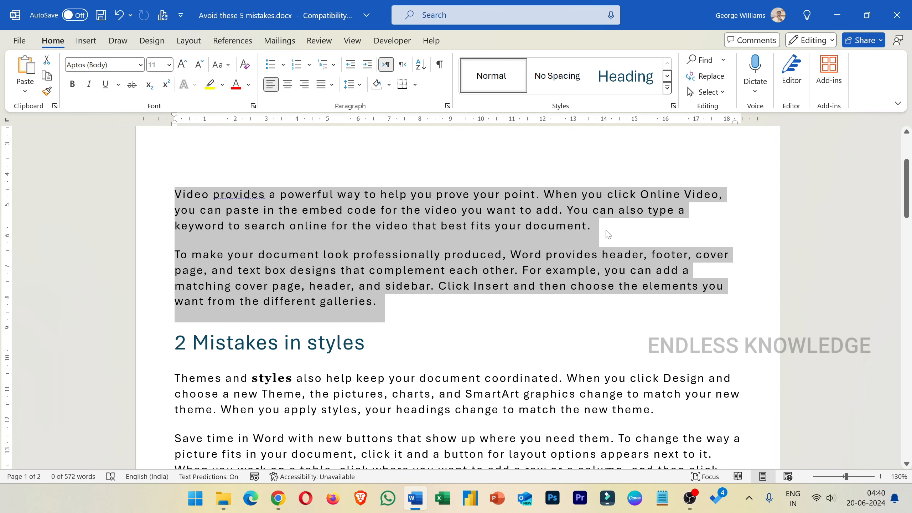
- Apply a special First line indent of 2 cm to the two selected paragraphs in the paragraph settings
double_click(174, 124)
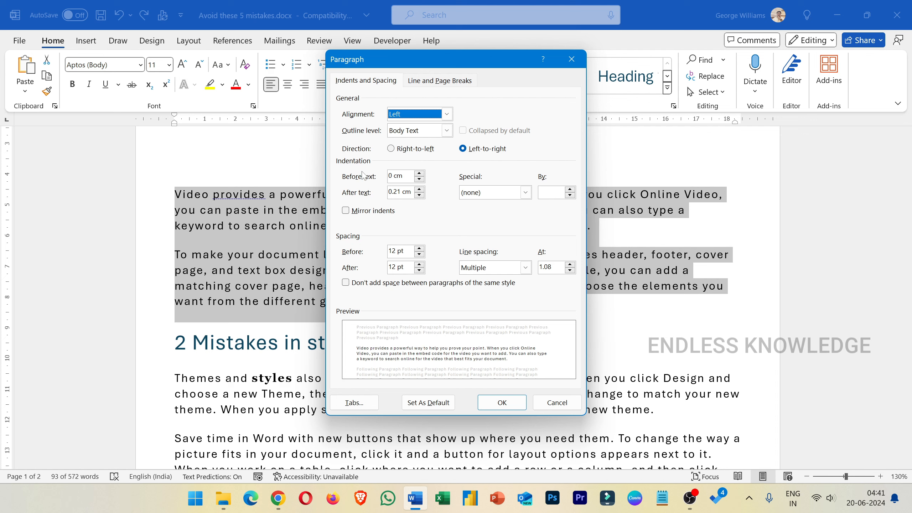
left_click(525, 193)
left_click(477, 208)
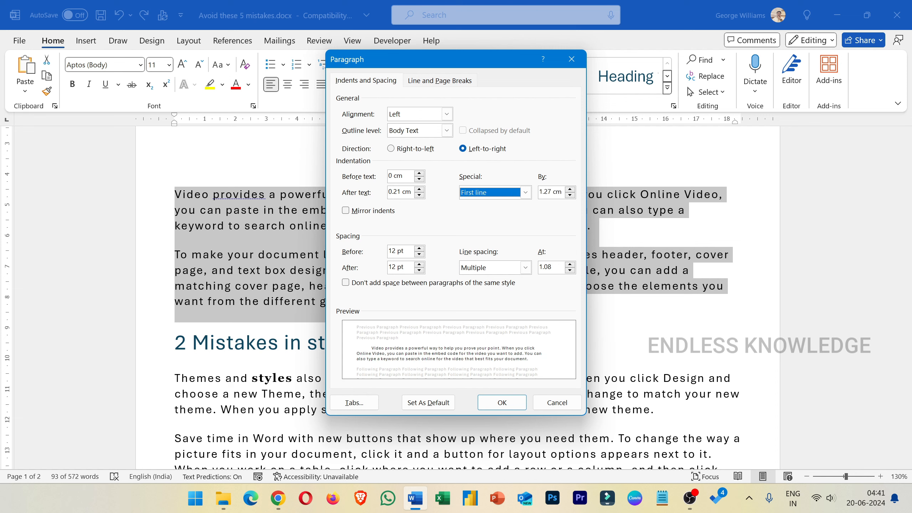
key("Tab")
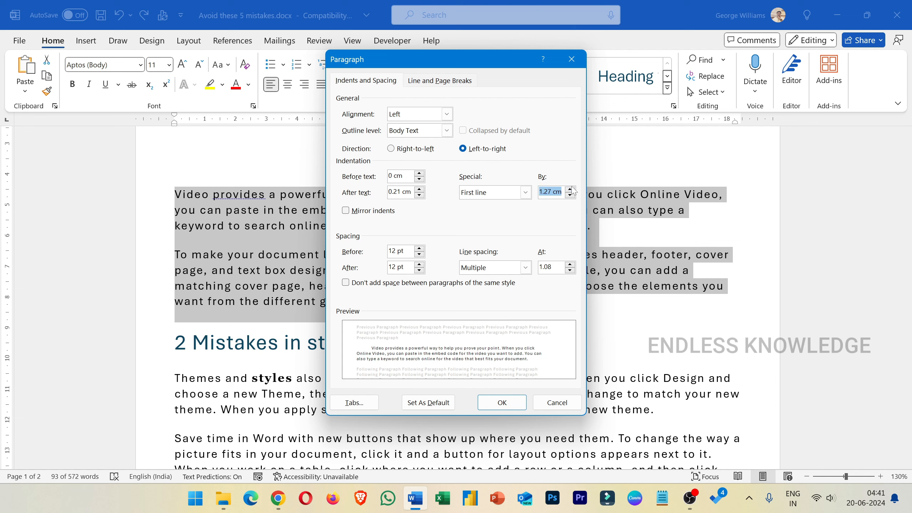
left_click(570, 188)
left_click(570, 188)
left_click(571, 188)
left_click(570, 188)
left_click(571, 189)
left_click(570, 189)
left_click(570, 189)
left_click(570, 189)
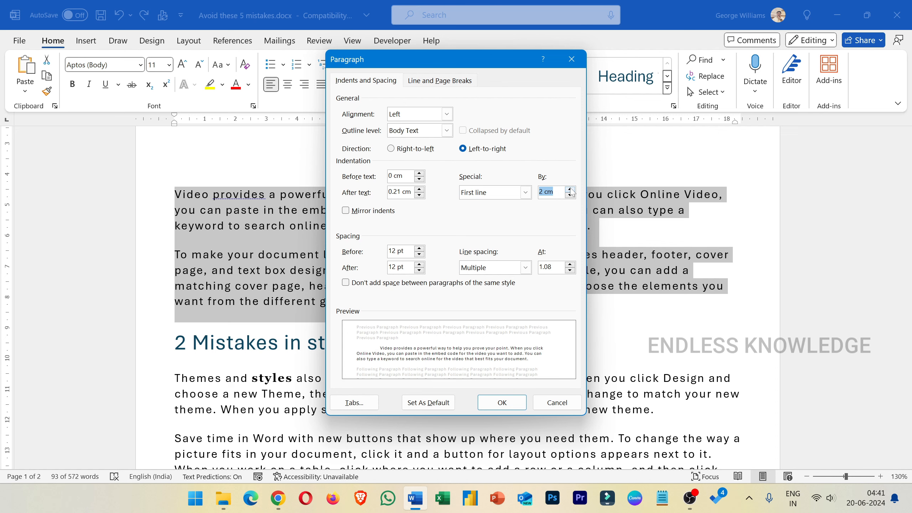
left_click(483, 402)
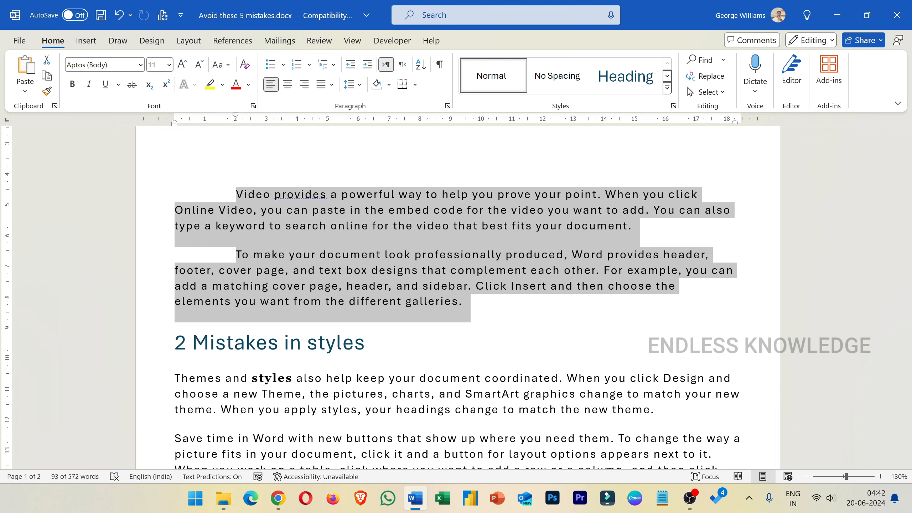
scroll(456, 298, "down", 3)
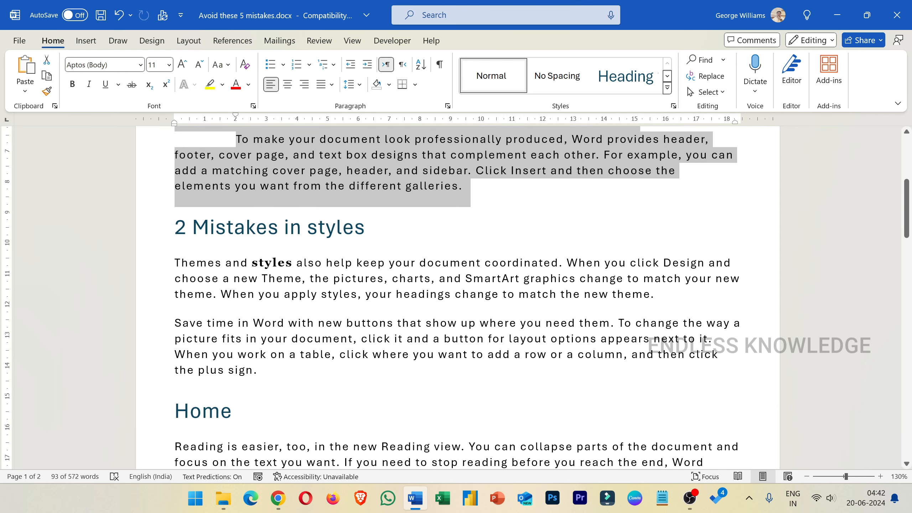
scroll(456, 298, "down", 1)
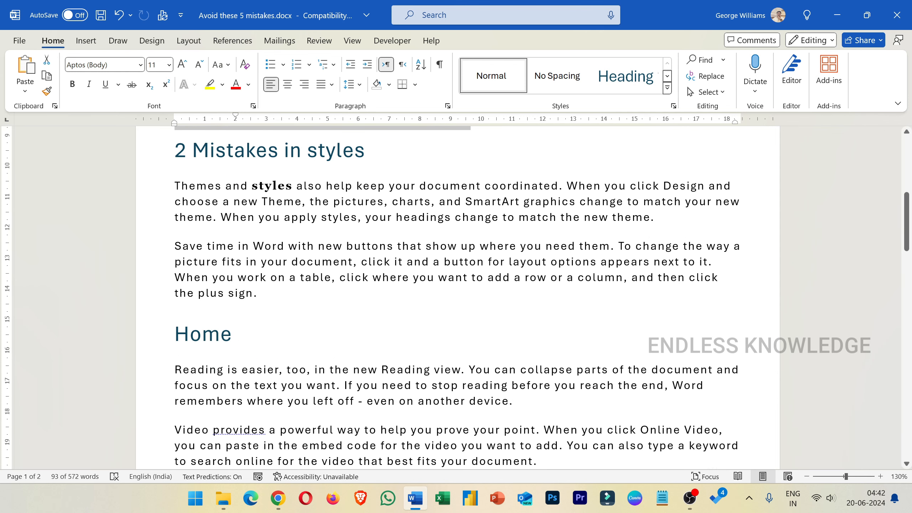